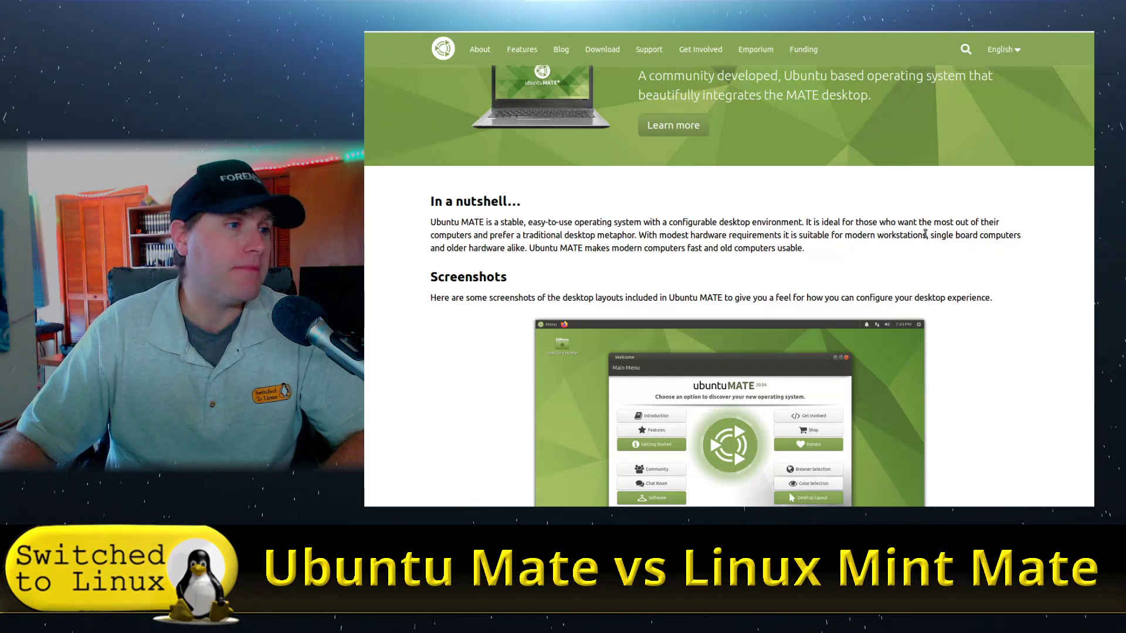
scroll(953, 232, down, 3)
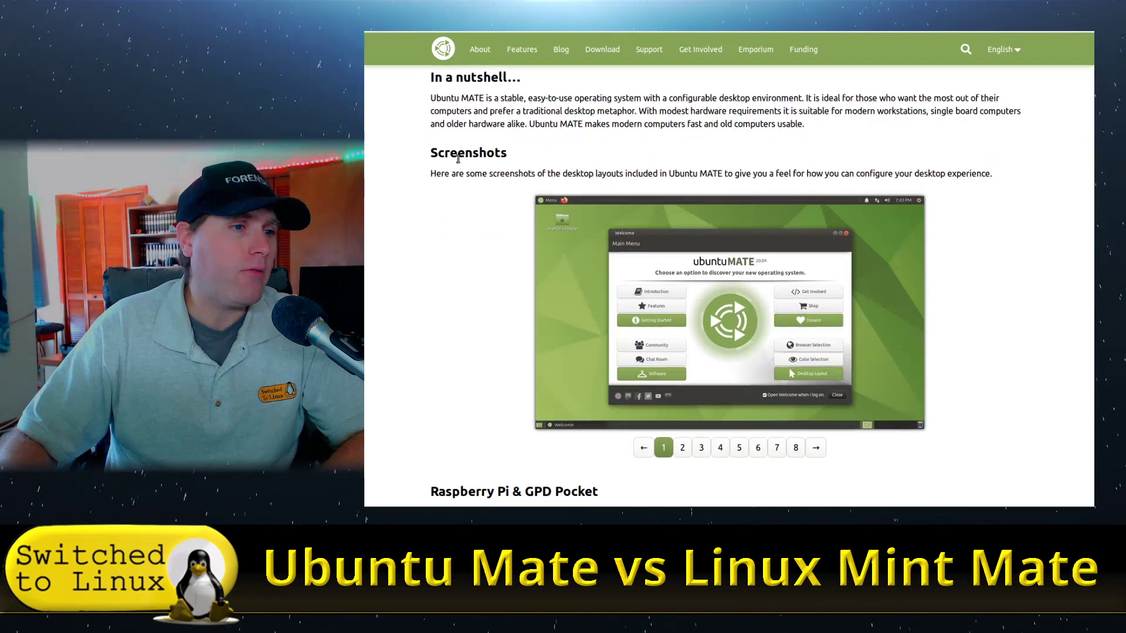
scroll(732, 284, down, 2)
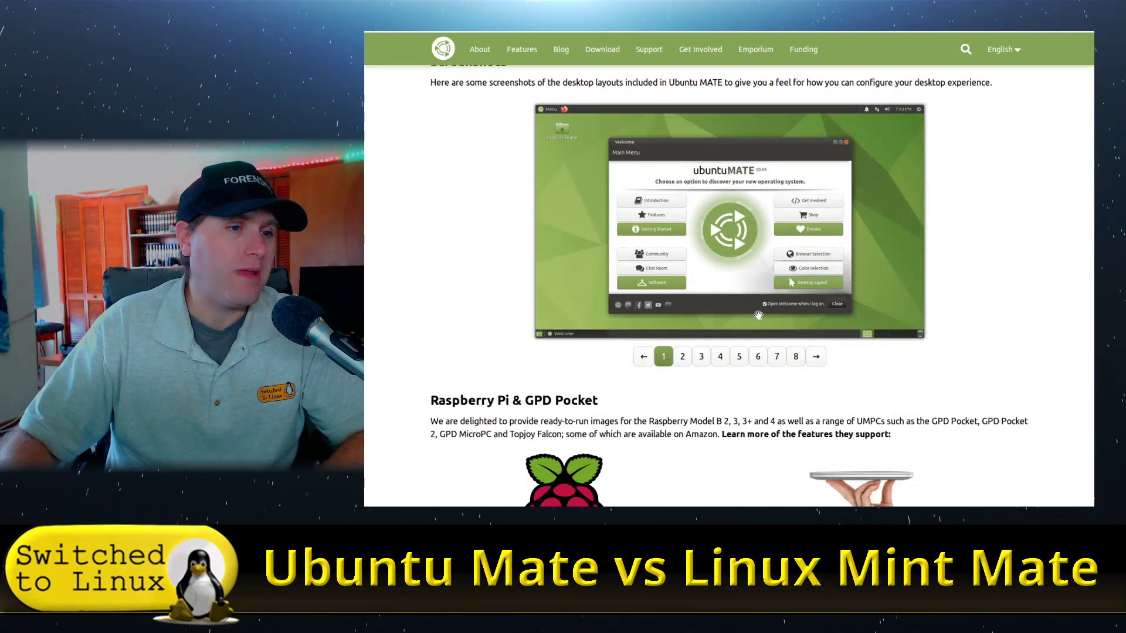
click(683, 359)
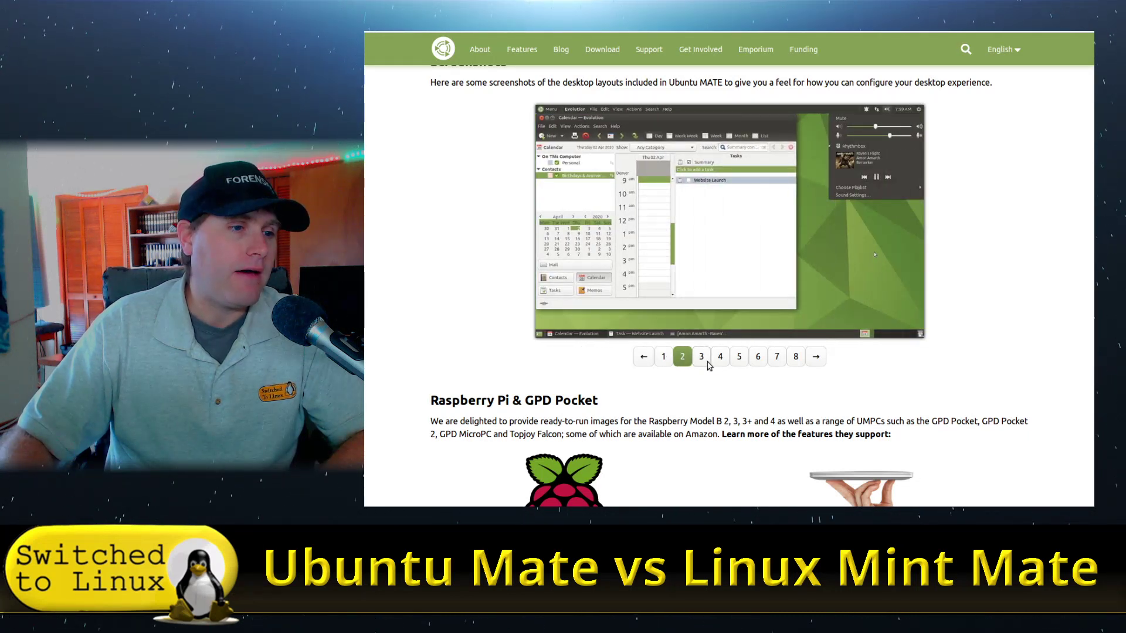
click(702, 357)
click(726, 358)
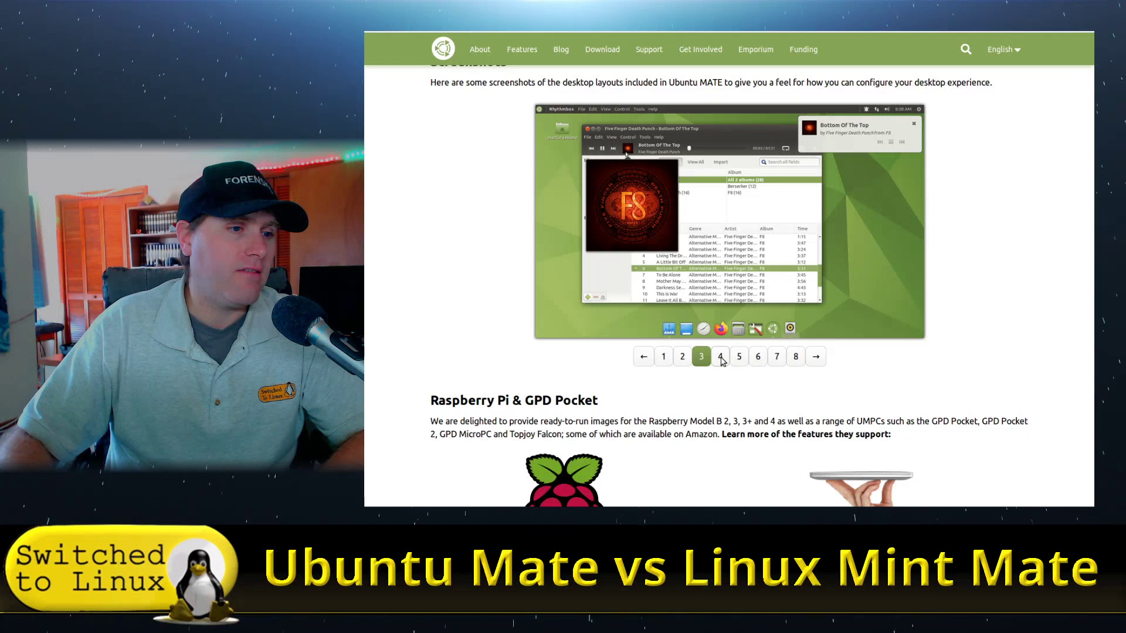
click(740, 358)
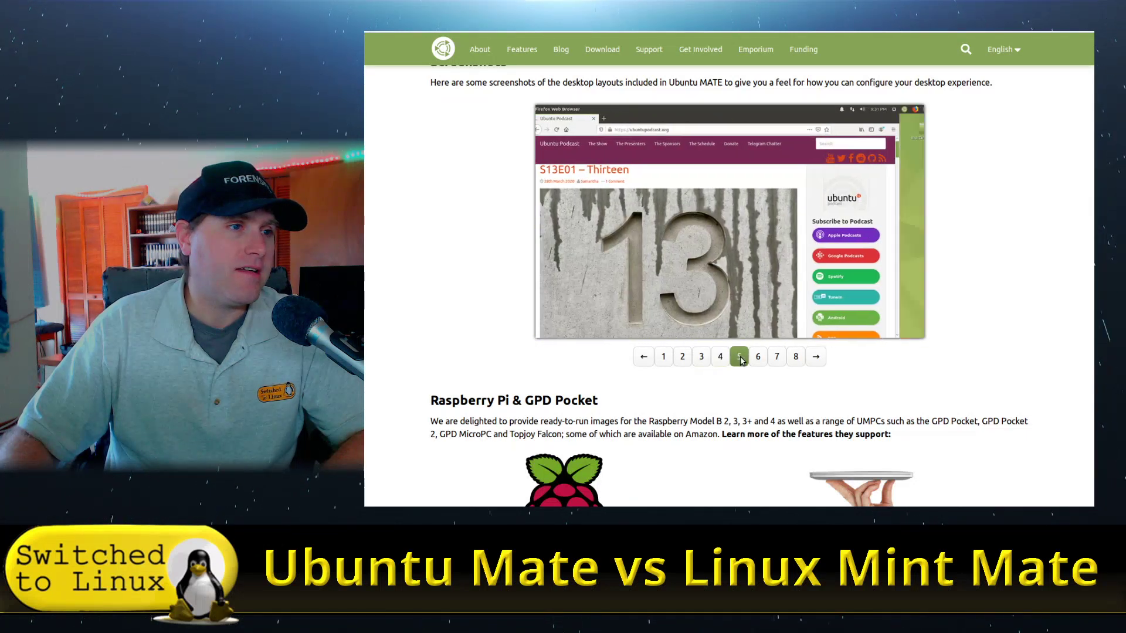
click(758, 359)
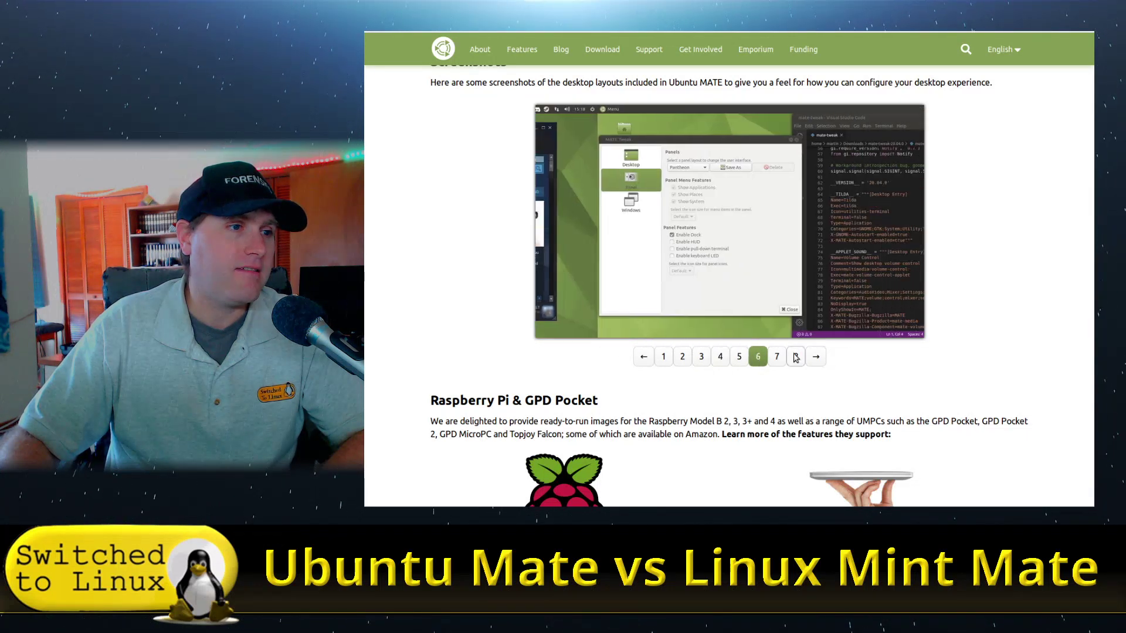
click(776, 359)
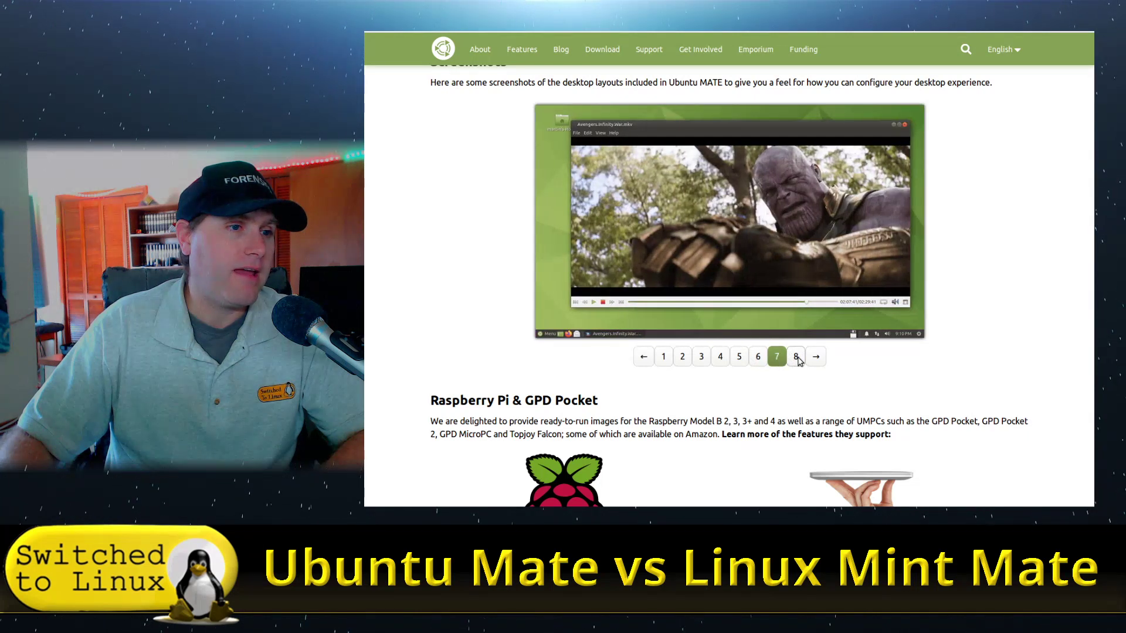
click(796, 359)
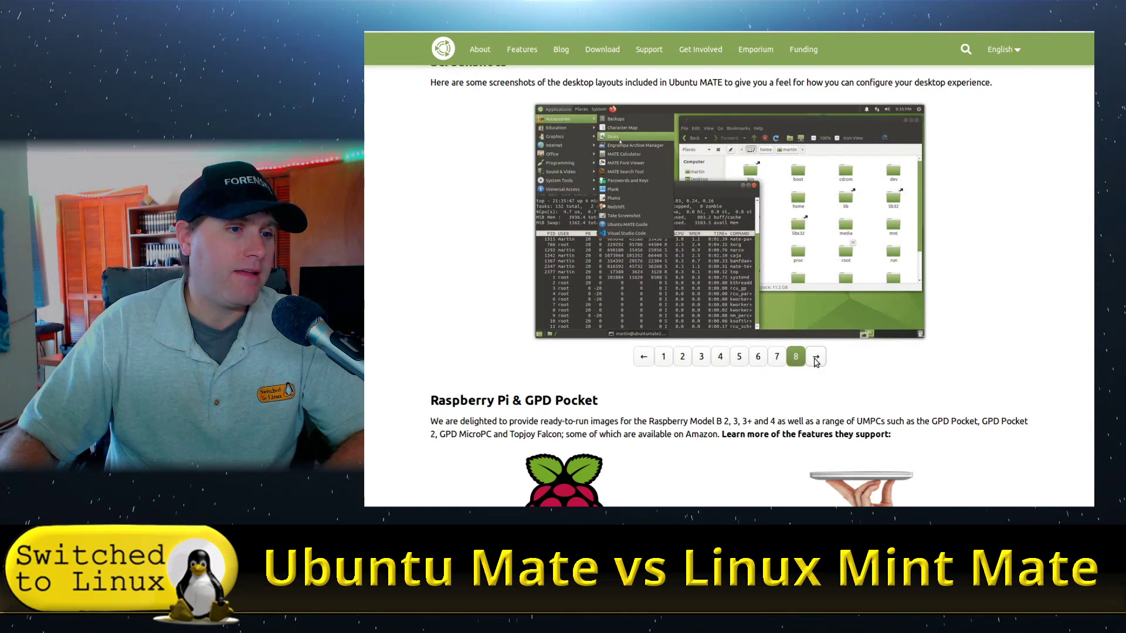
click(816, 359)
scroll(912, 346, down, 3)
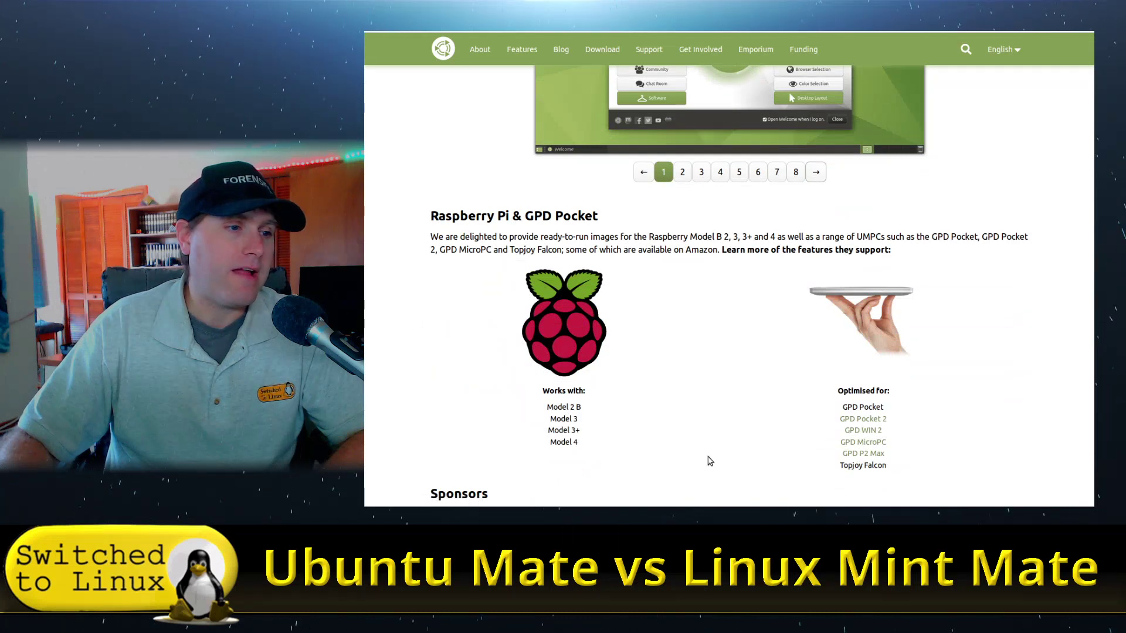
scroll(777, 385, down, 2)
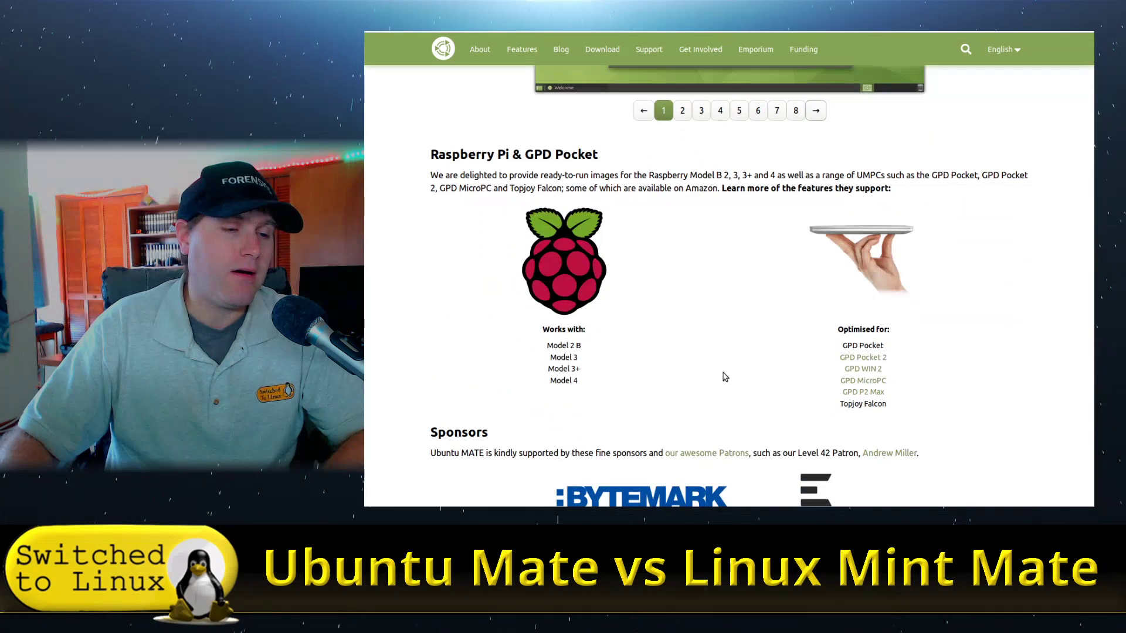
scroll(724, 377, down, 3)
scroll(744, 384, up, 15)
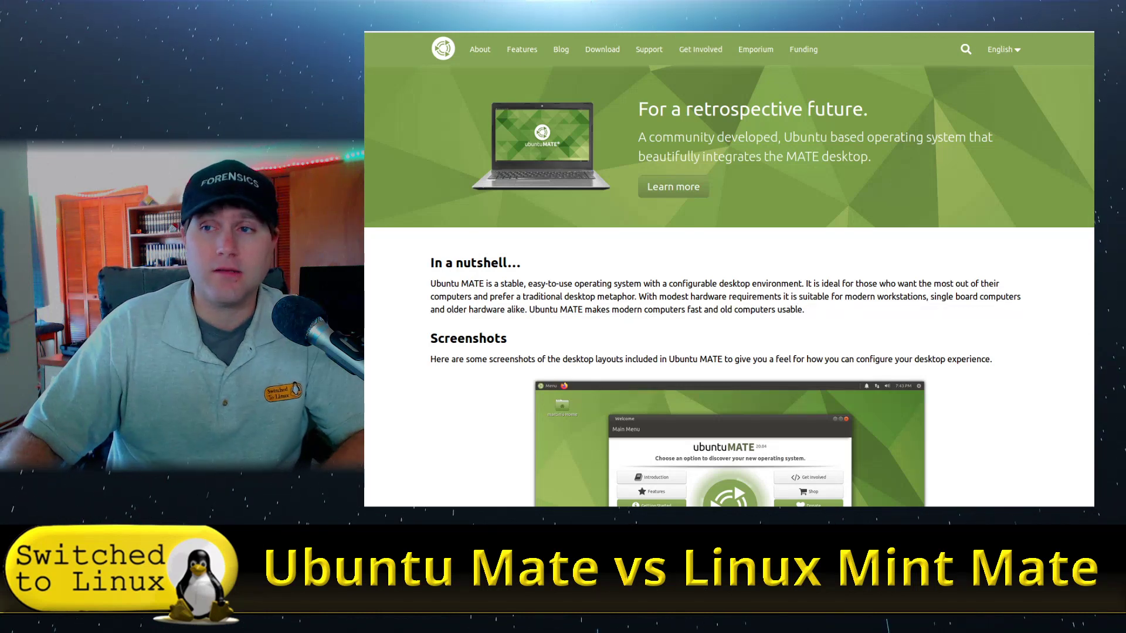
- On linuxmint.com, go to the Linux Mint 20 download page and open the All versions releases list
click(703, 25)
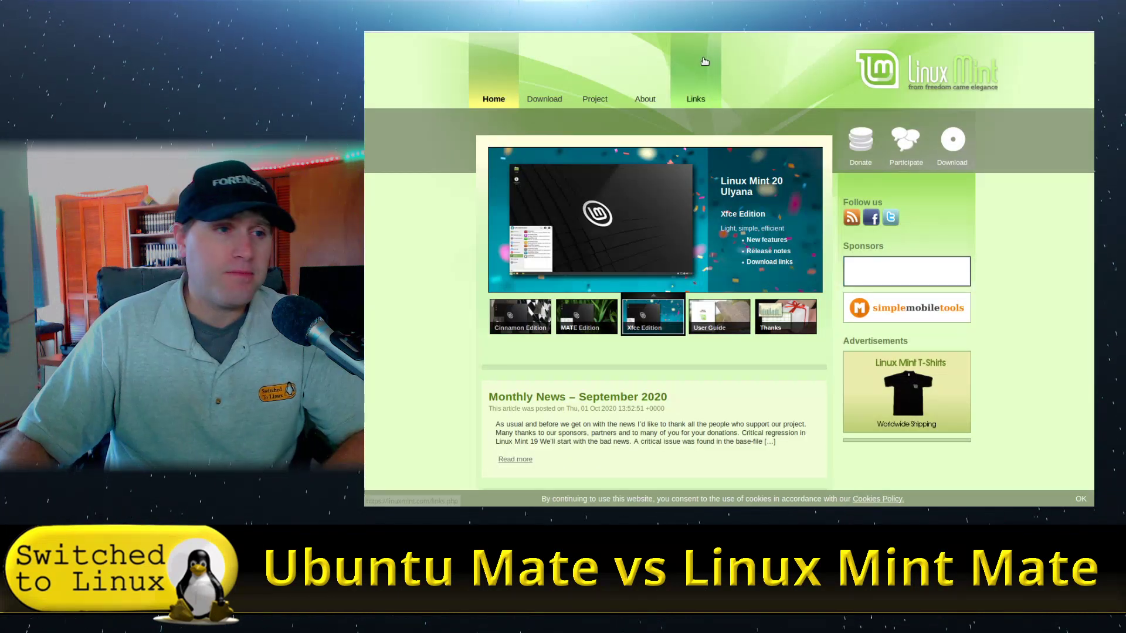
mouse_move(645, 90)
click(505, 122)
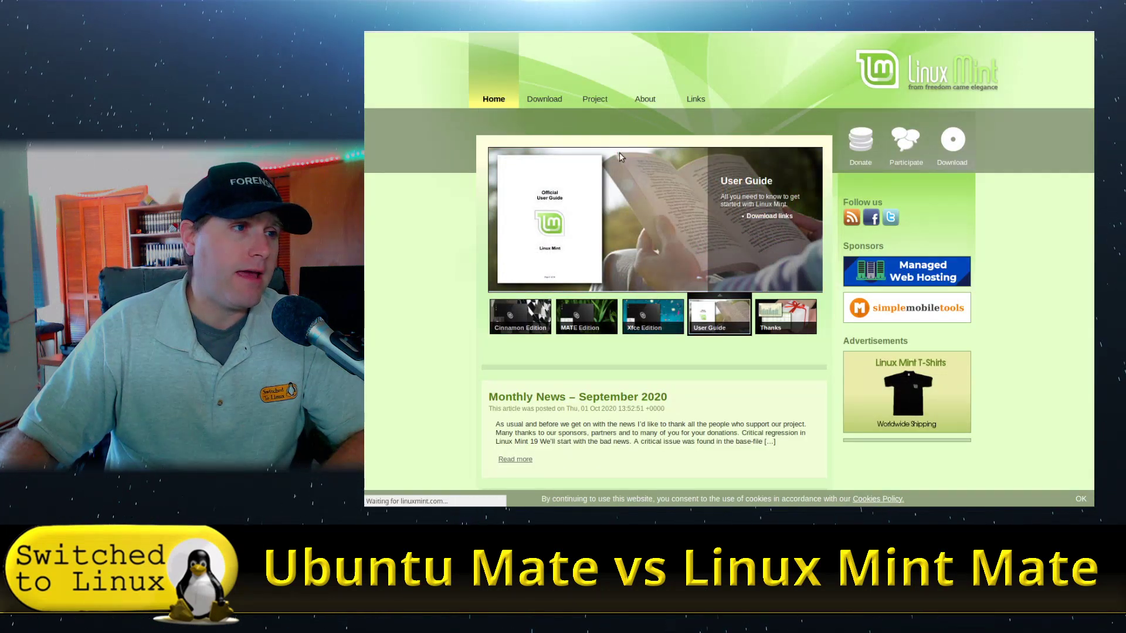
scroll(667, 205, down, 3)
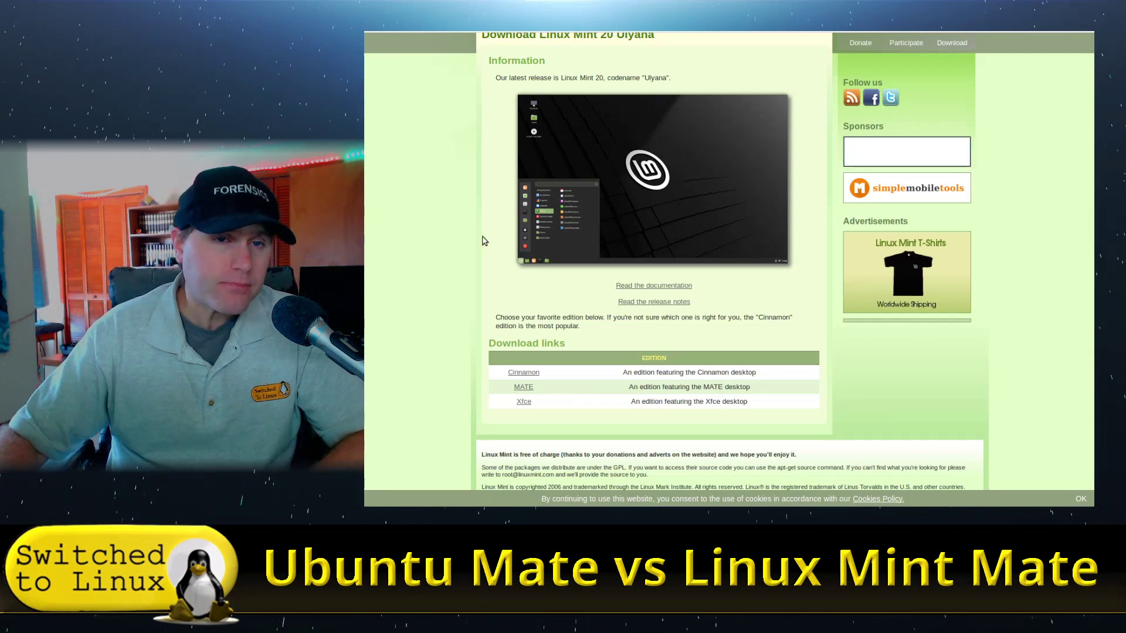
scroll(739, 260, up, 3)
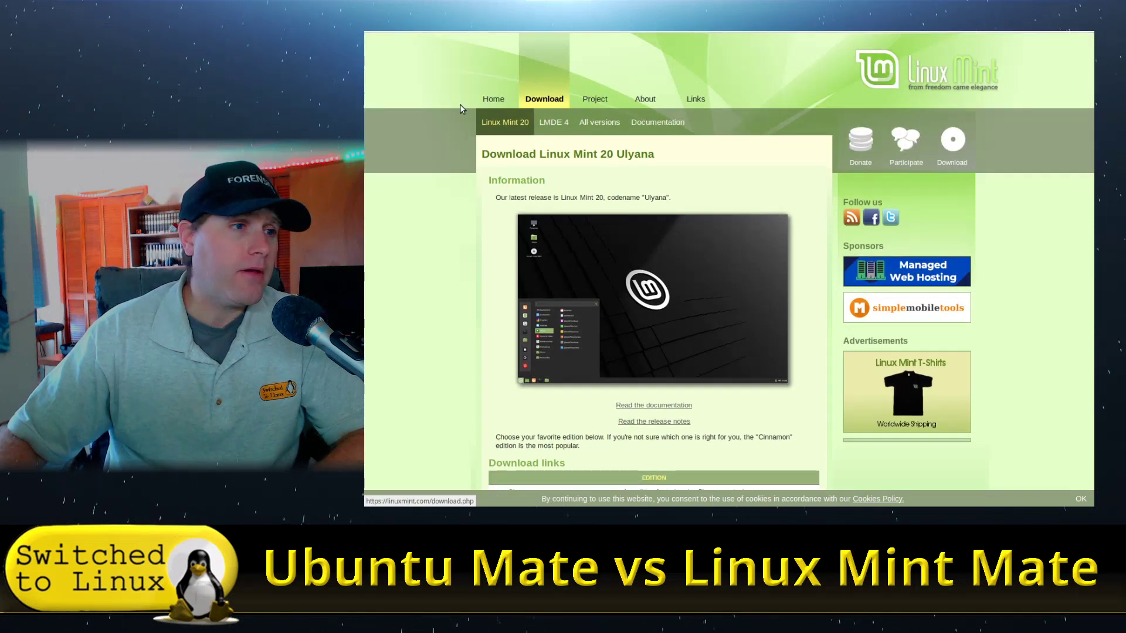
click(614, 132)
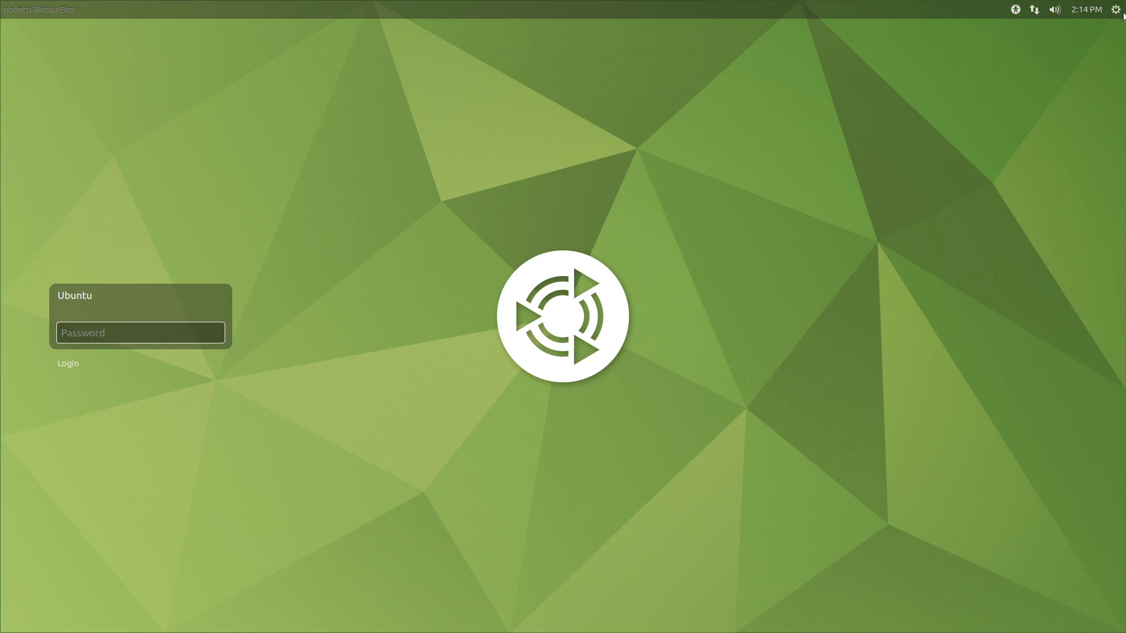
- Check the login screen's accessibility, shutdown and clock indicators
click(1015, 10)
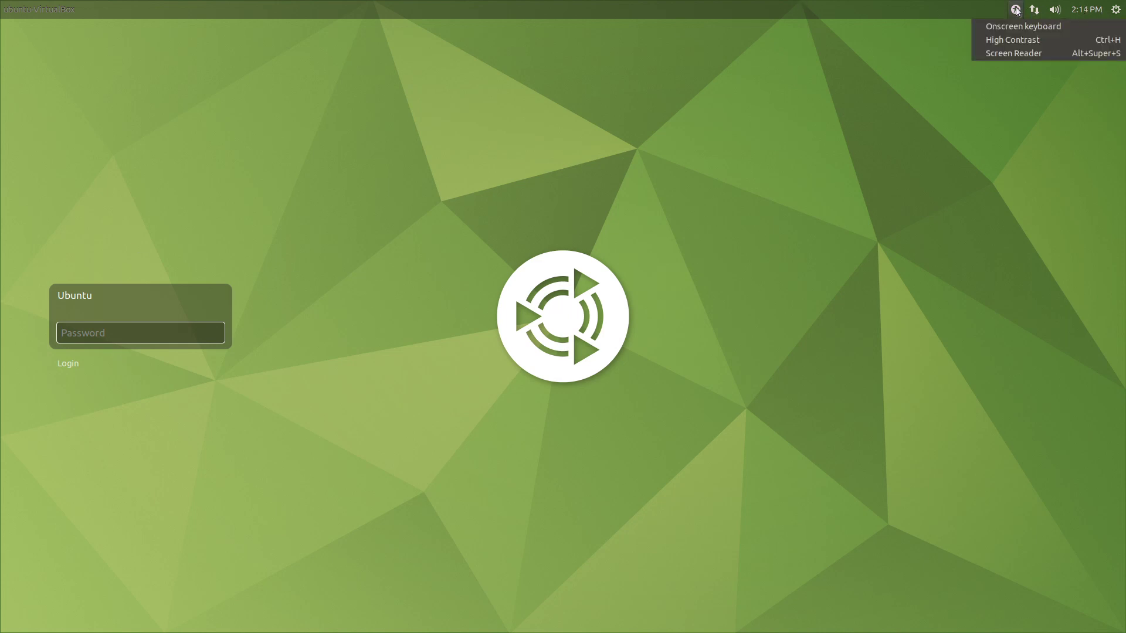
click(1016, 10)
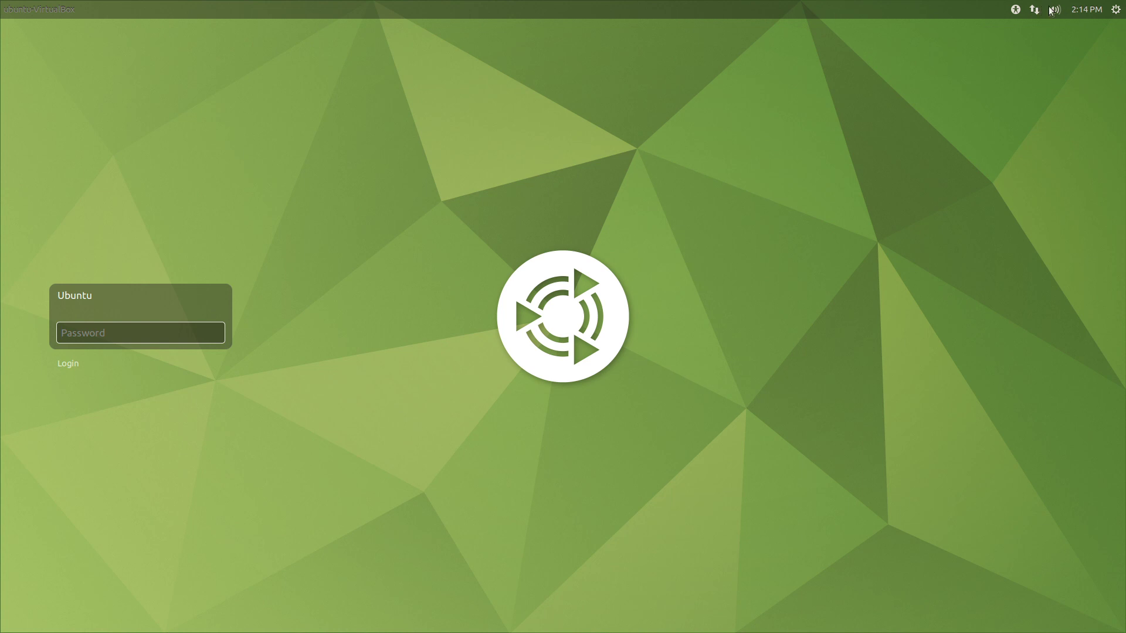
click(1112, 13)
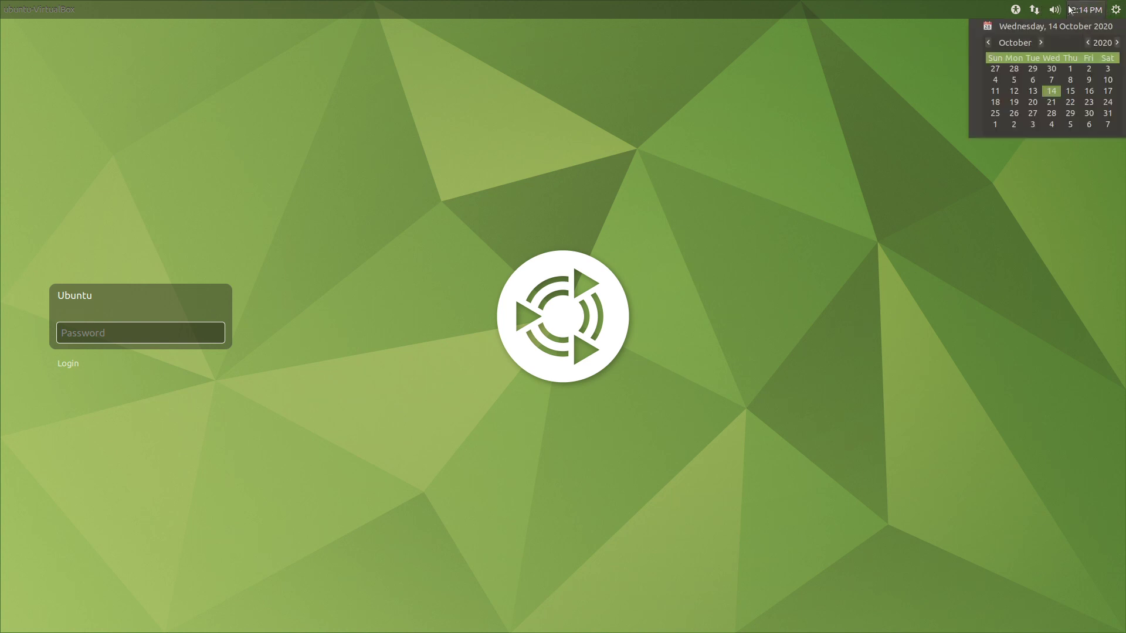
click(1015, 10)
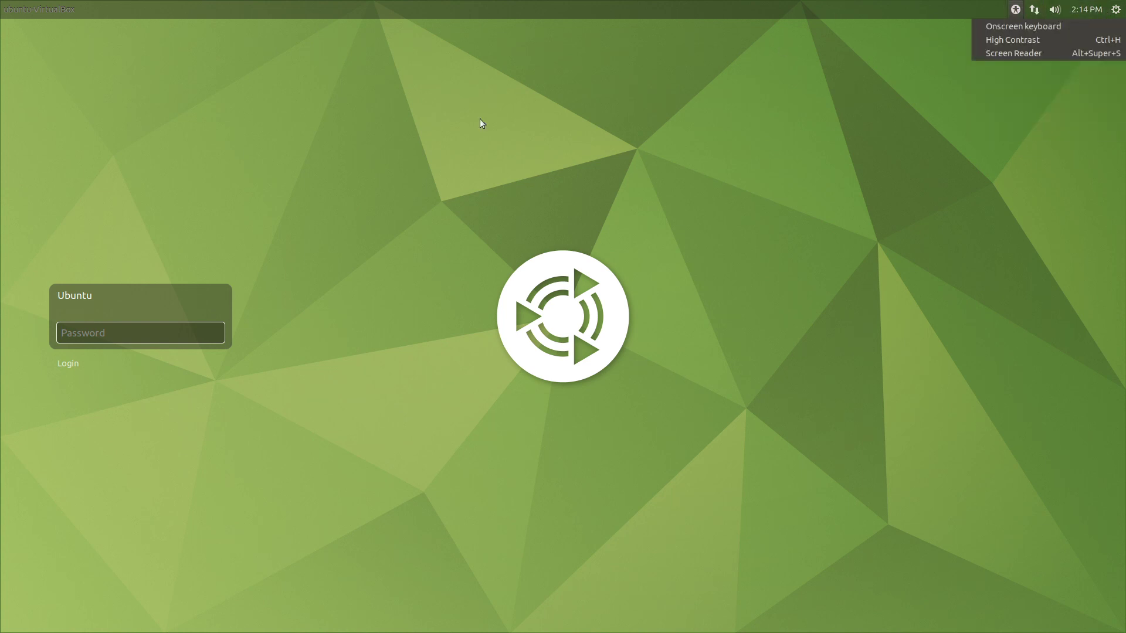
- Enter the user's password in the Password field to log in
click(87, 334)
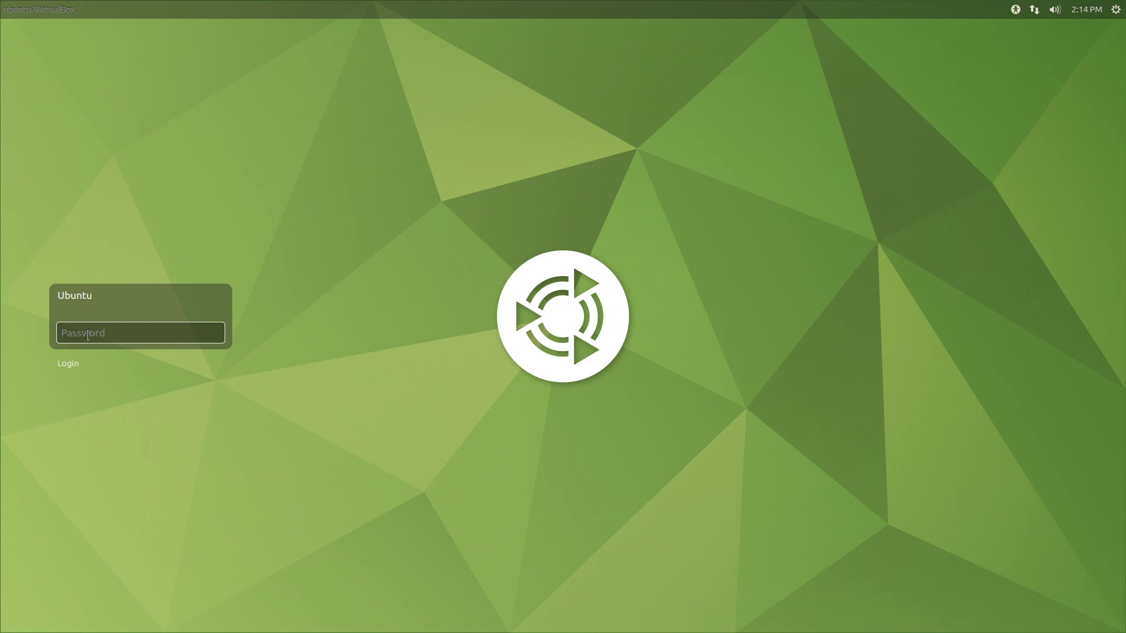
text(u)
key(Return)
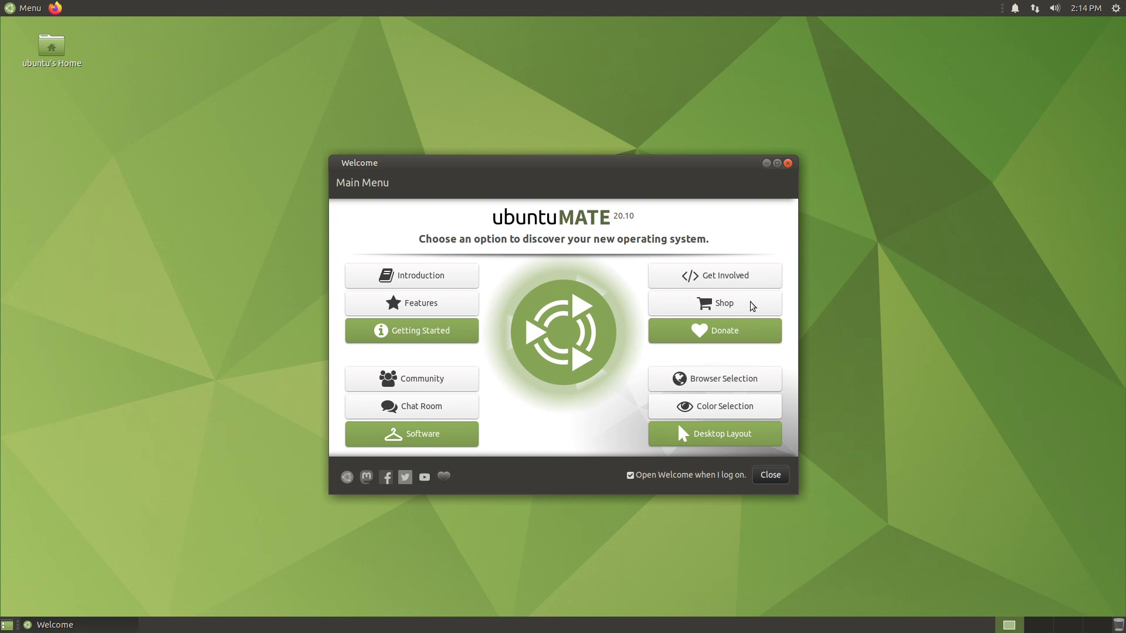
key(super)
text(sof)
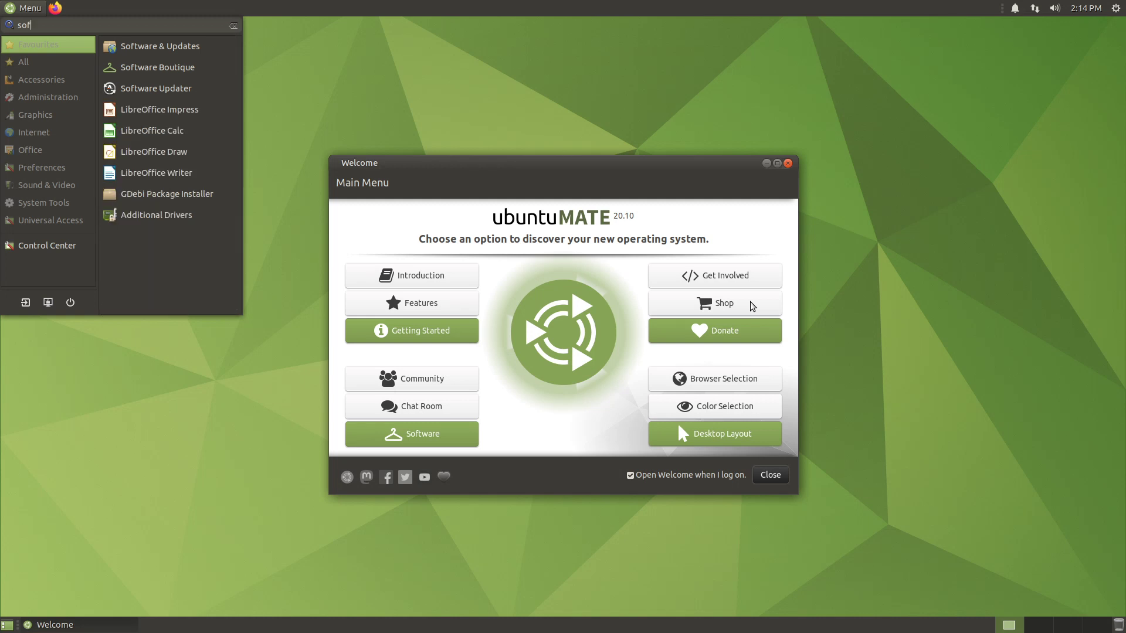
key(Down)
key(Return)
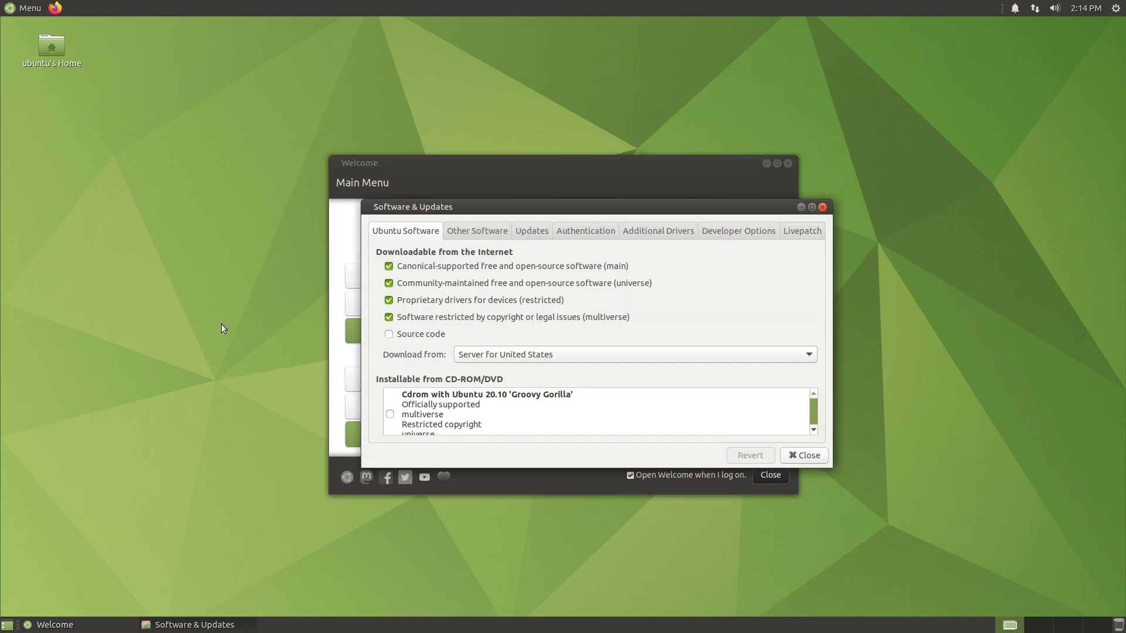
click(545, 228)
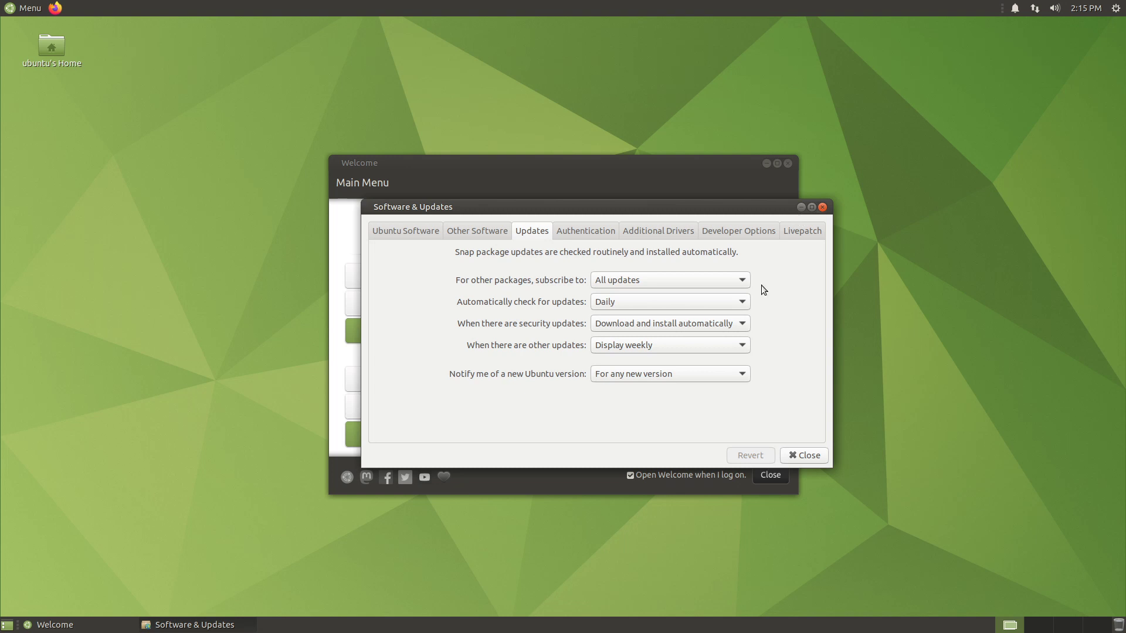
click(735, 324)
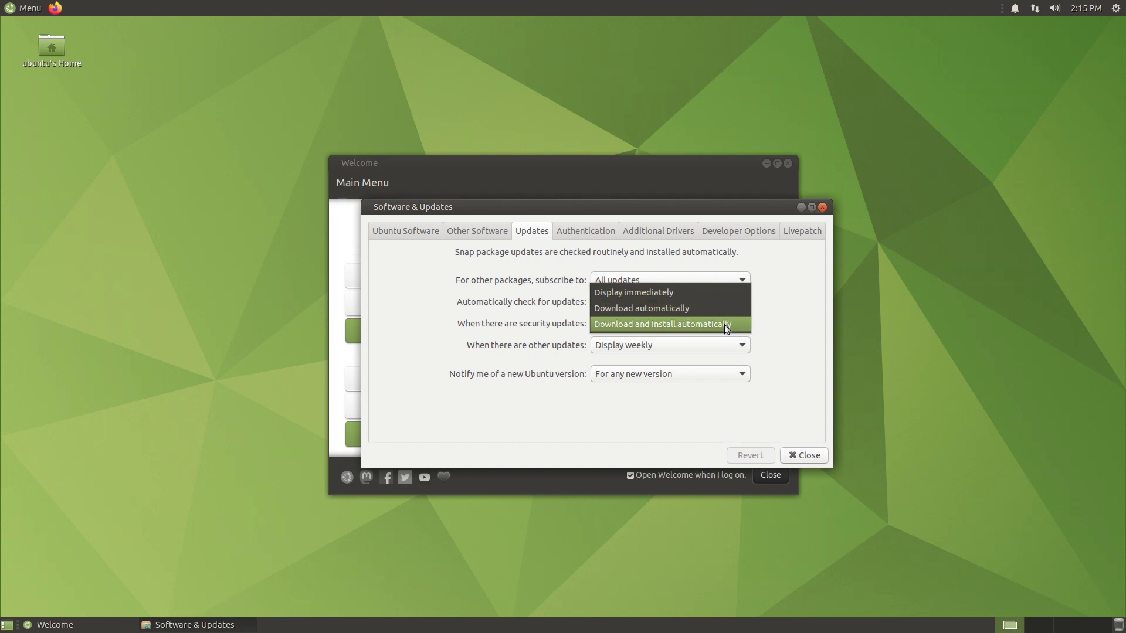
click(796, 330)
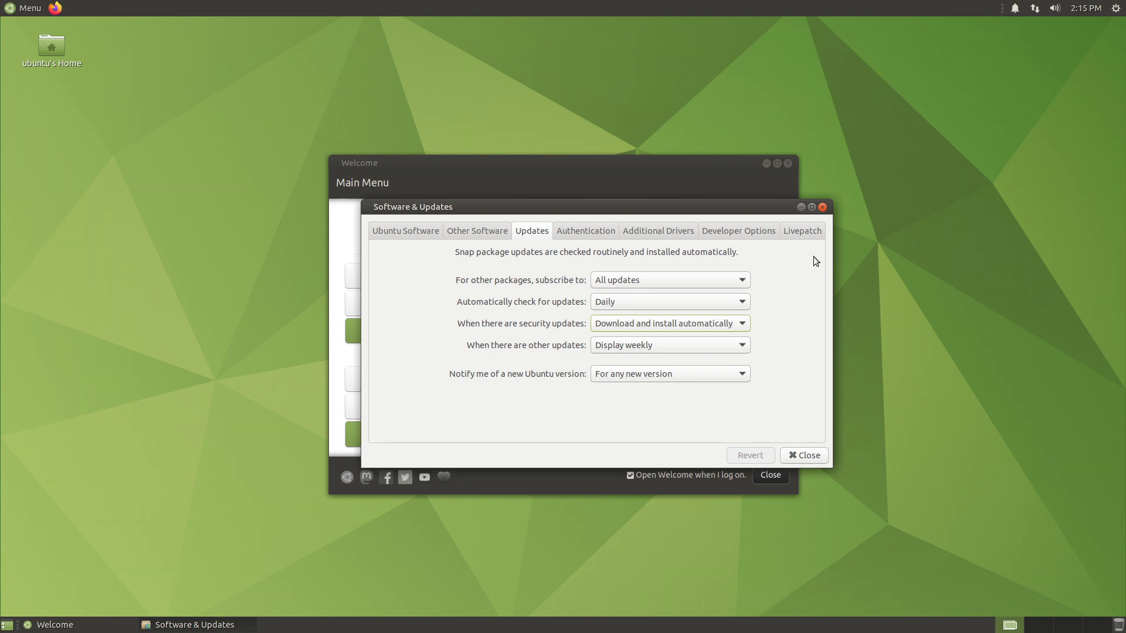
click(822, 207)
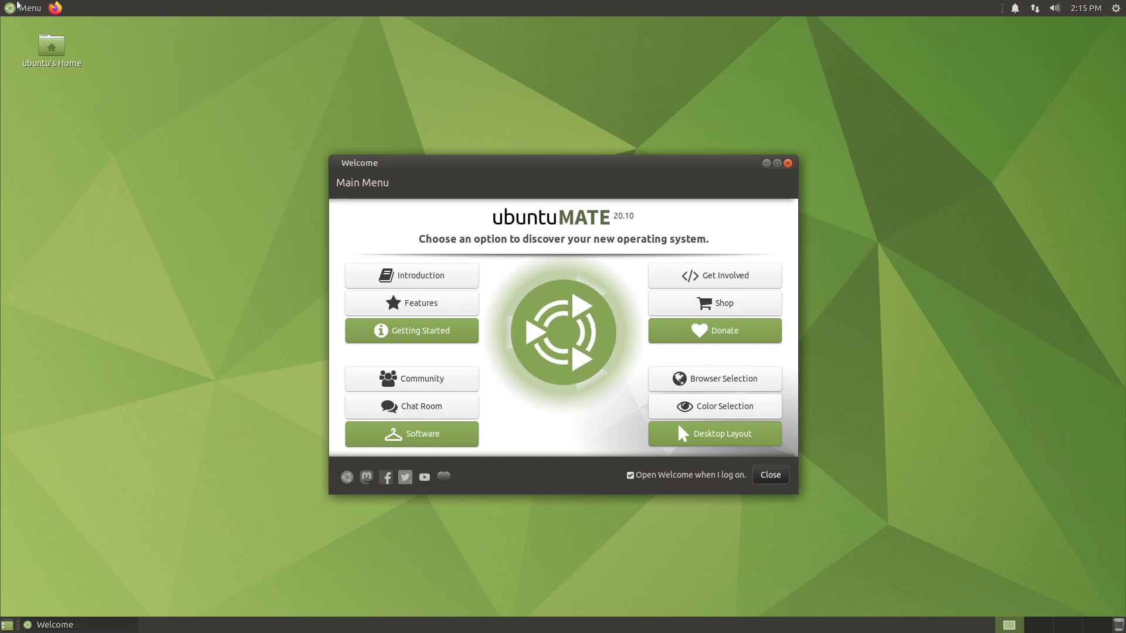
click(18, 4)
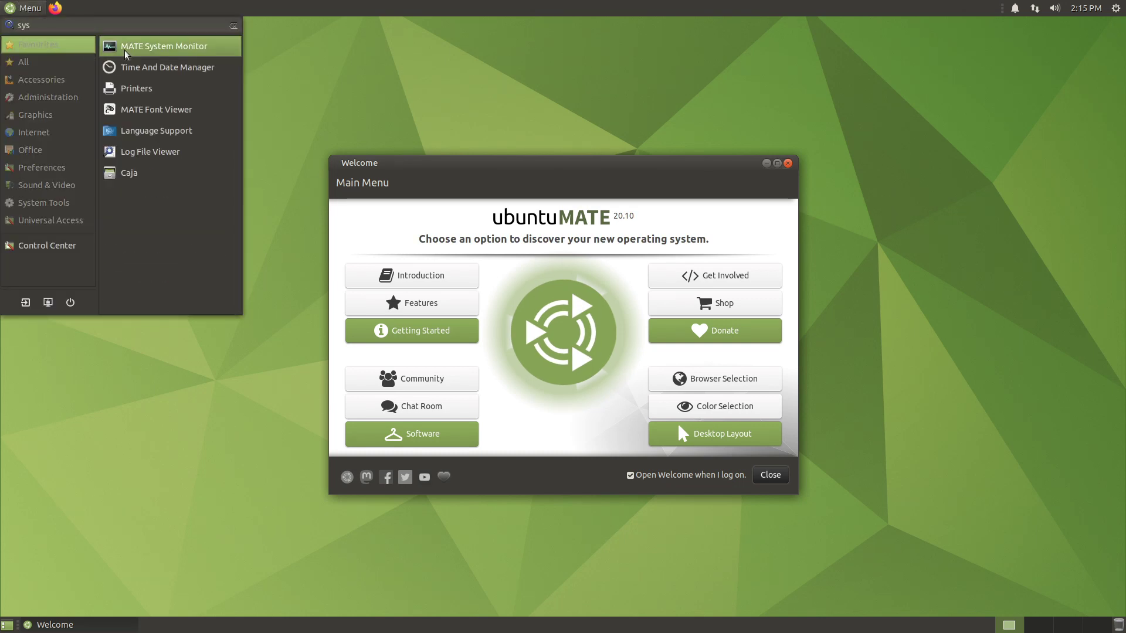
click(126, 54)
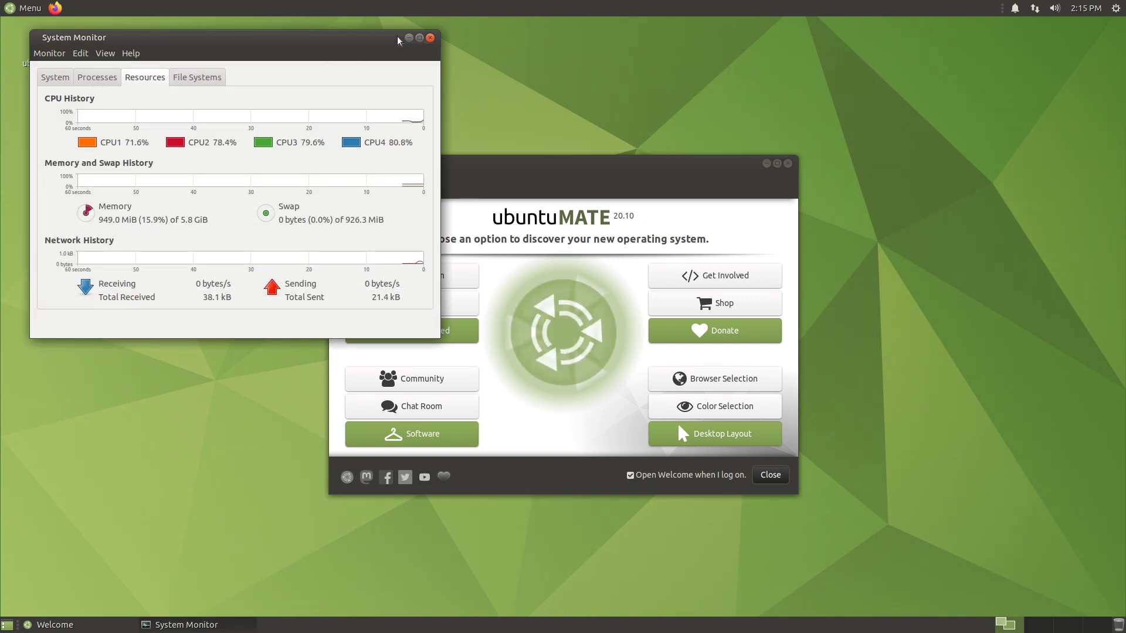
click(430, 38)
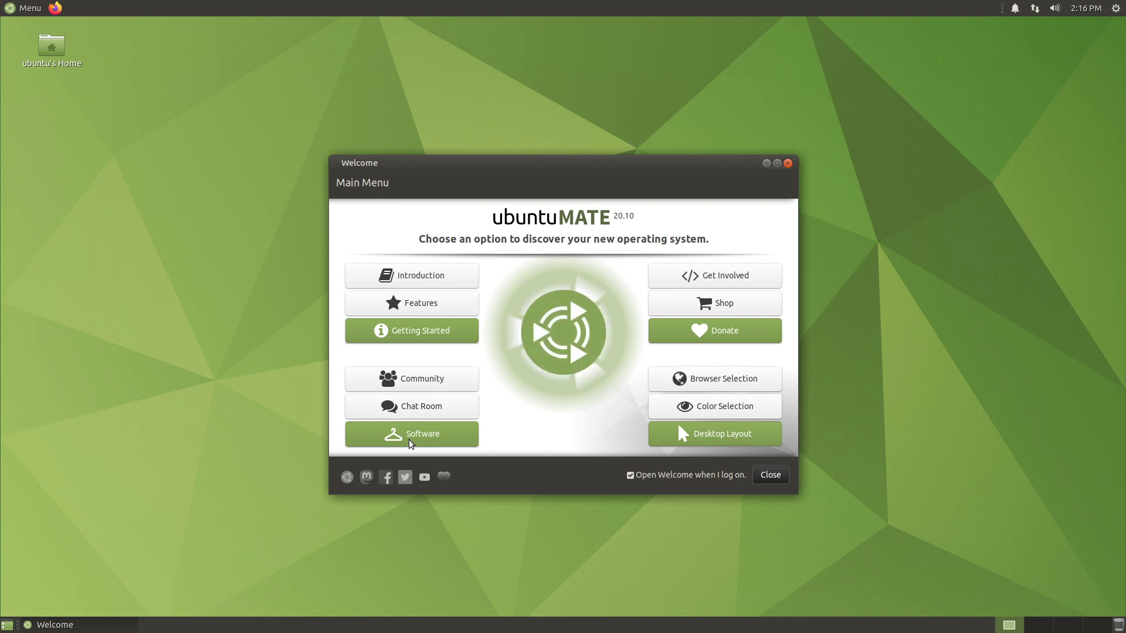
- Open the Software Boutique and browse the Accessories category
click(410, 444)
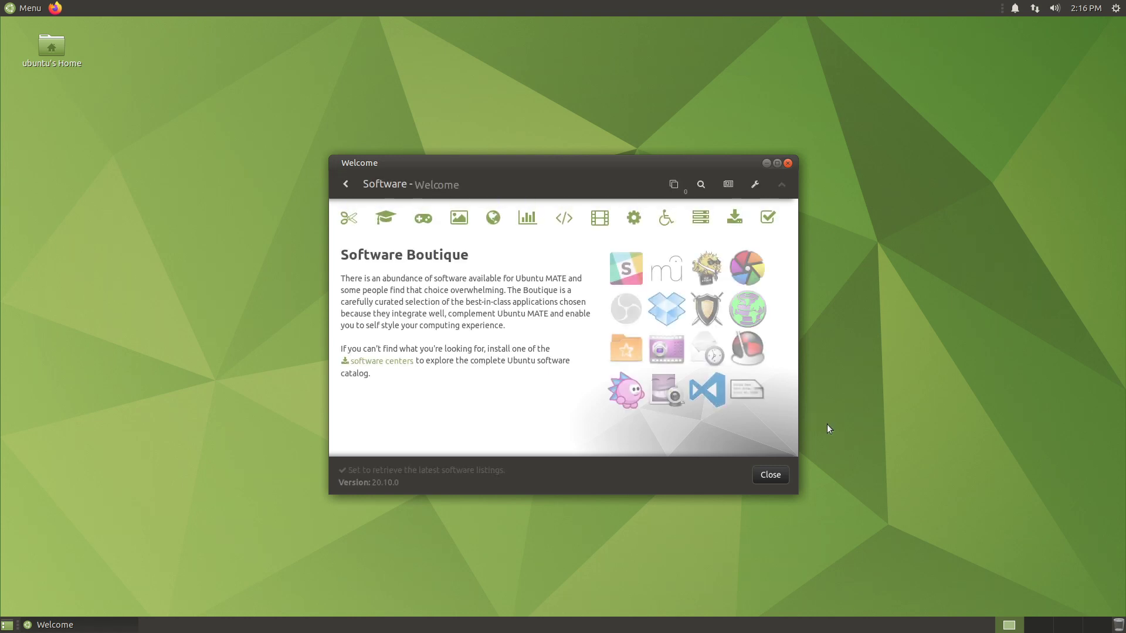
click(350, 223)
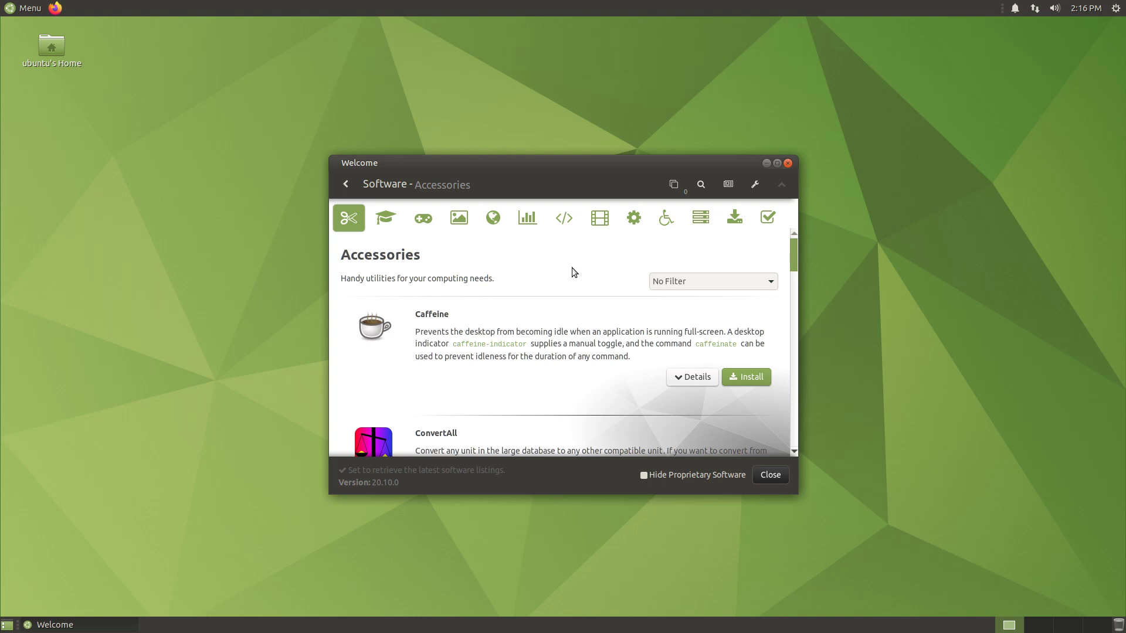
scroll(721, 374, down, 3)
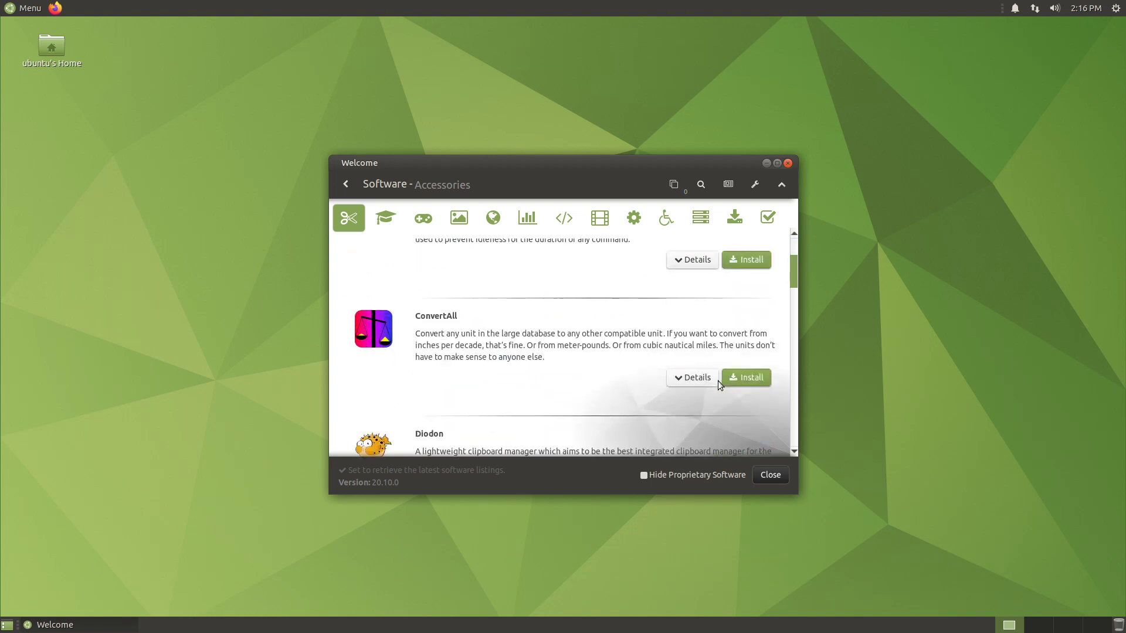
scroll(718, 381, up, 3)
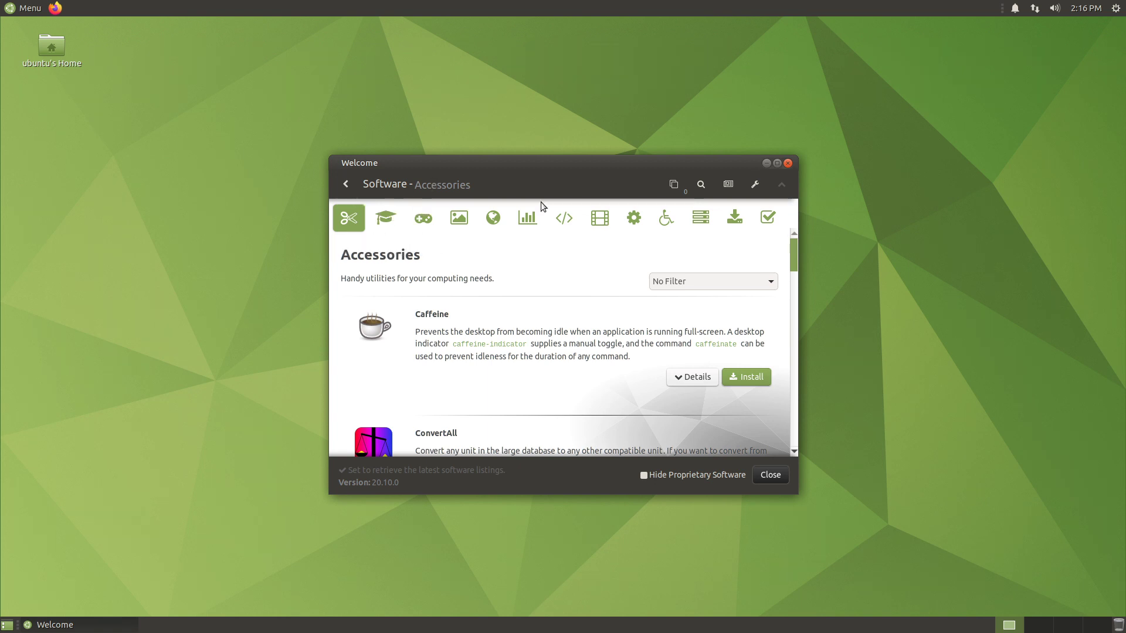
- Search for 'kdenlive' and view its details
click(701, 184)
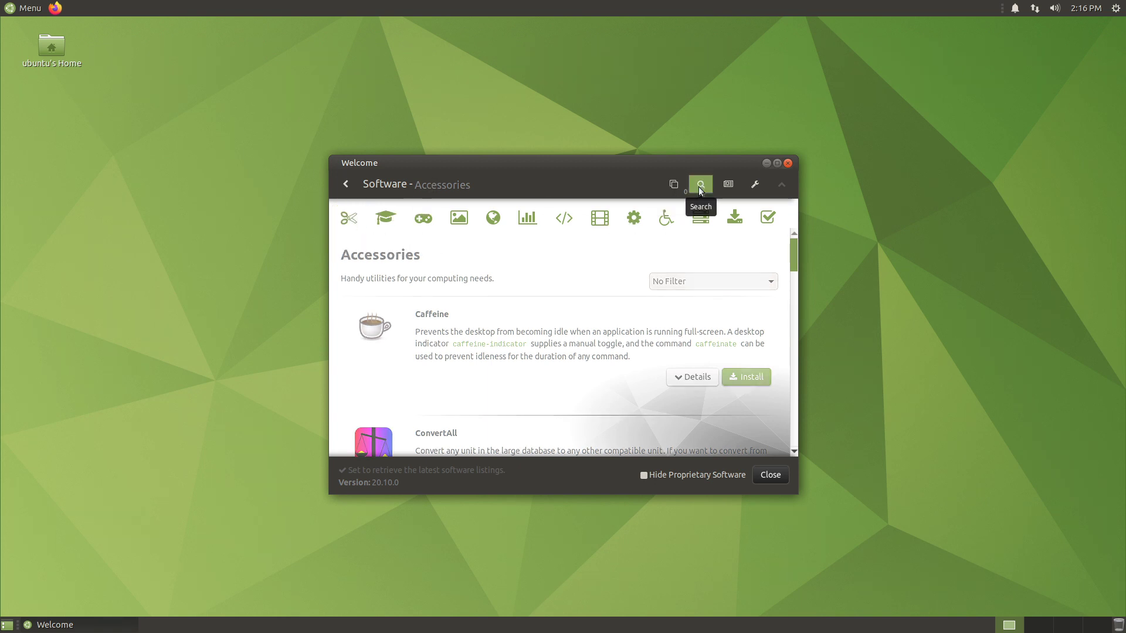
text(kden)
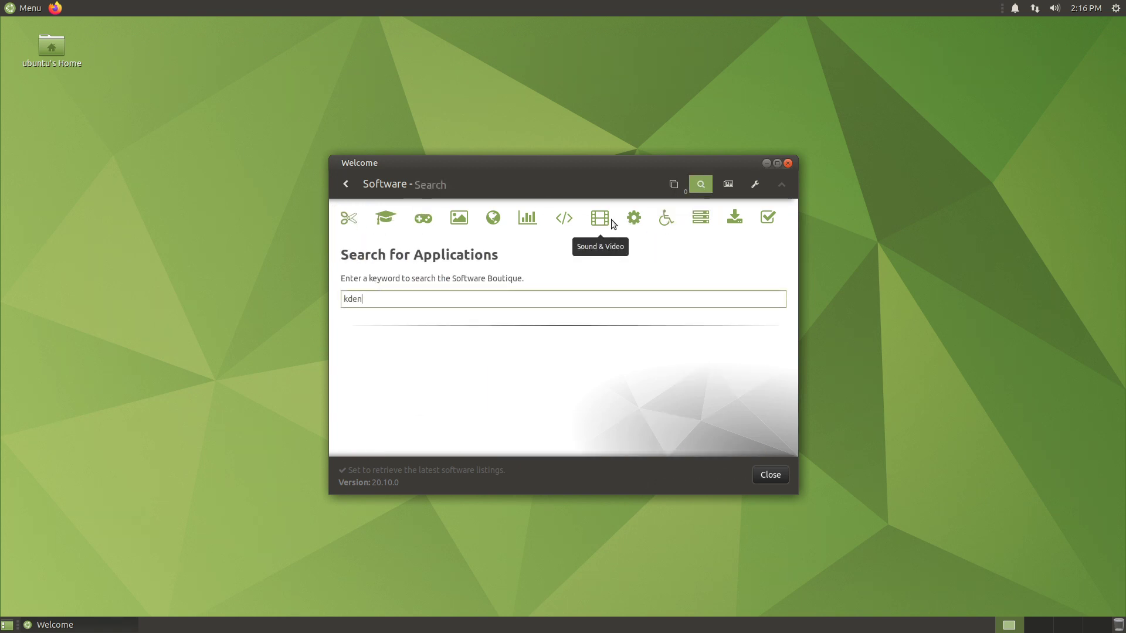
text(live)
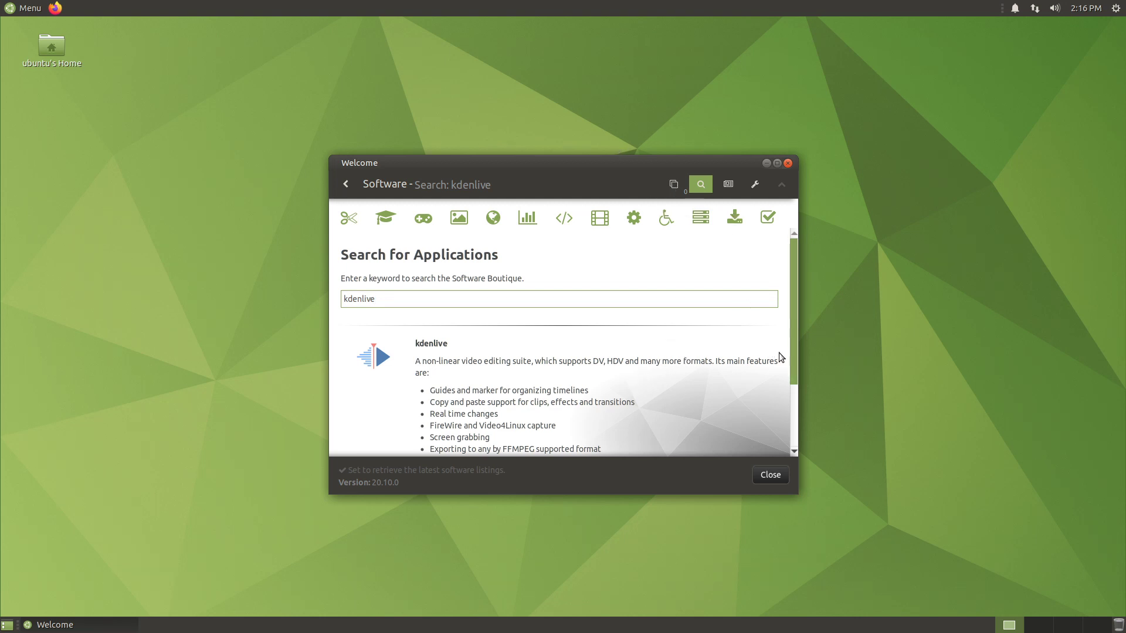
scroll(794, 375, down, 3)
scroll(790, 434, up, 1)
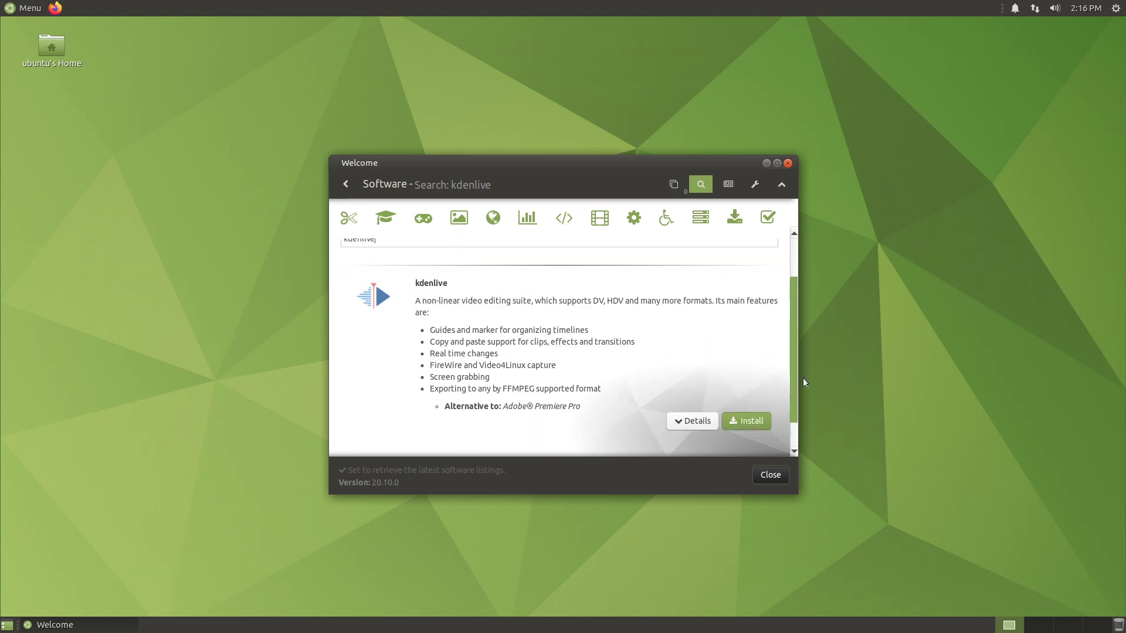
drag(803, 377, 815, 399)
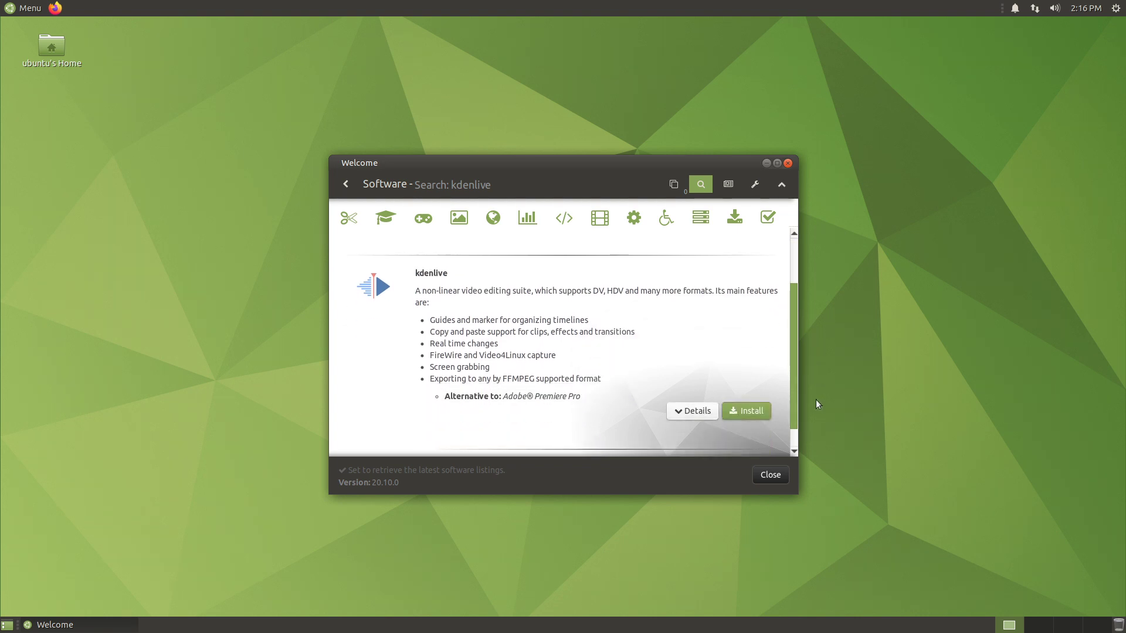
click(692, 411)
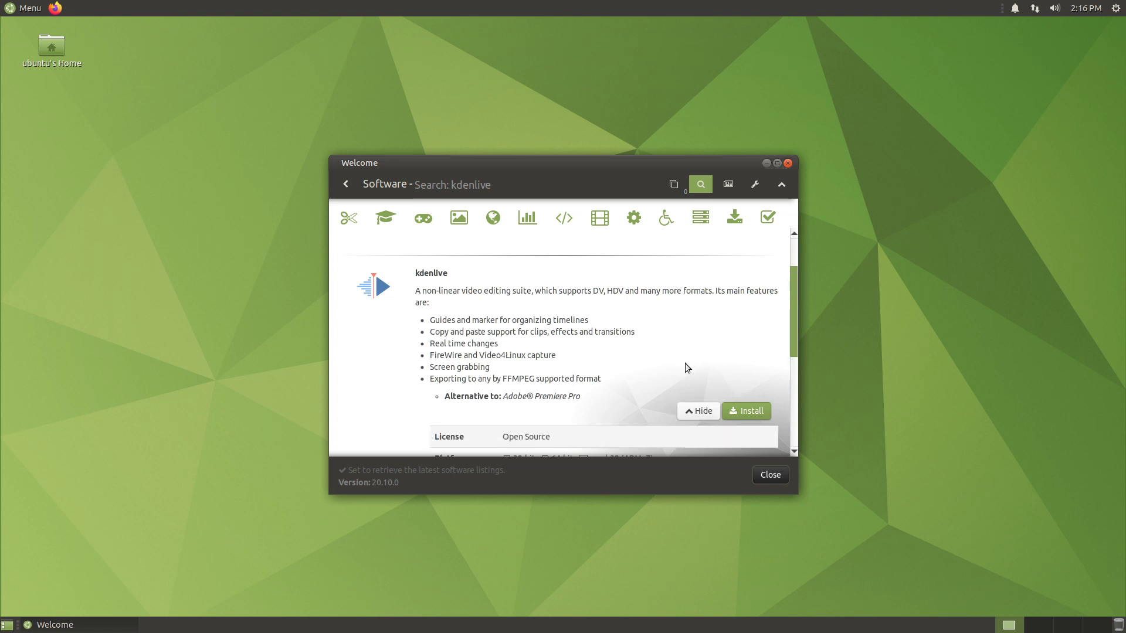
scroll(681, 357, down, 4)
scroll(680, 355, down, 3)
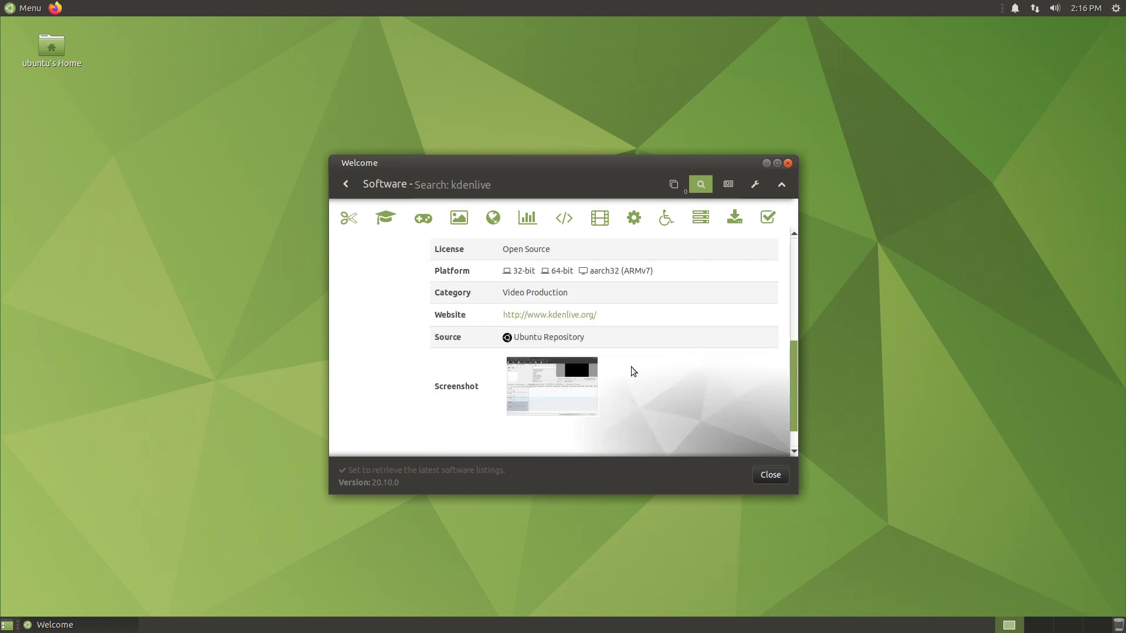
scroll(612, 327, down, 2)
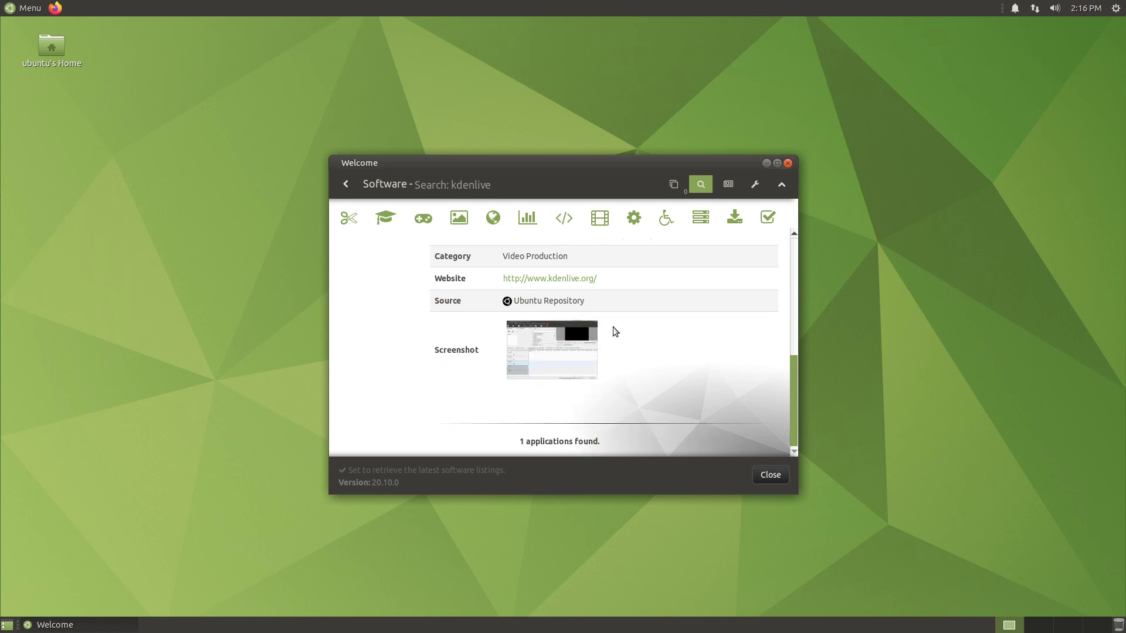
scroll(642, 354, up, 5)
scroll(642, 351, up, 5)
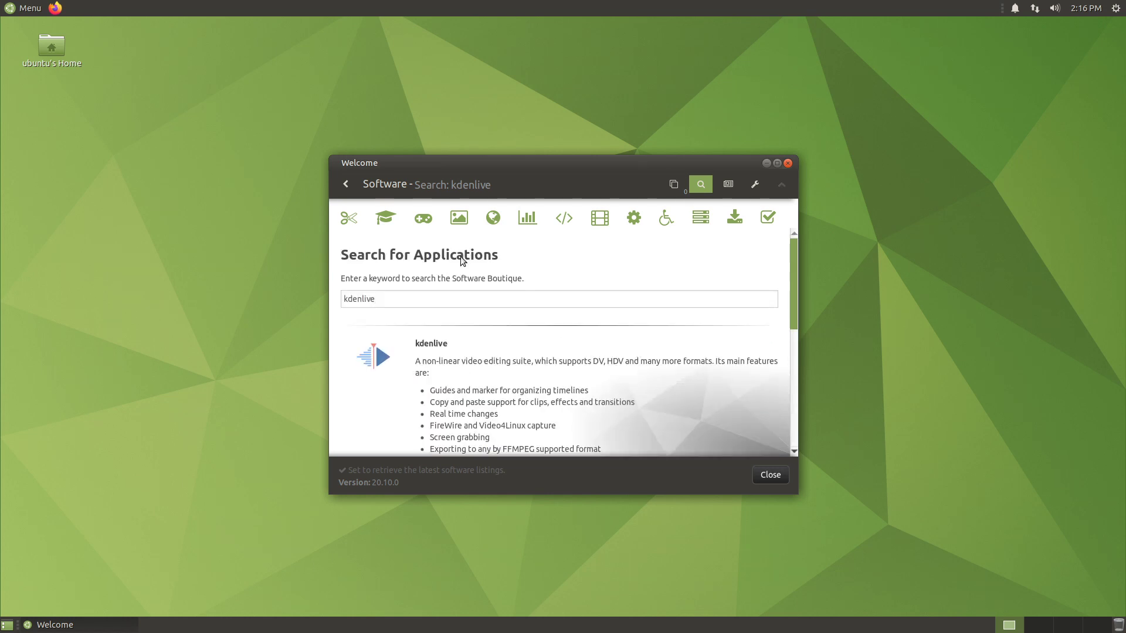
- Search for 'gimp', view GIMP's details, then return to the Welcome main menu
double_click(394, 296)
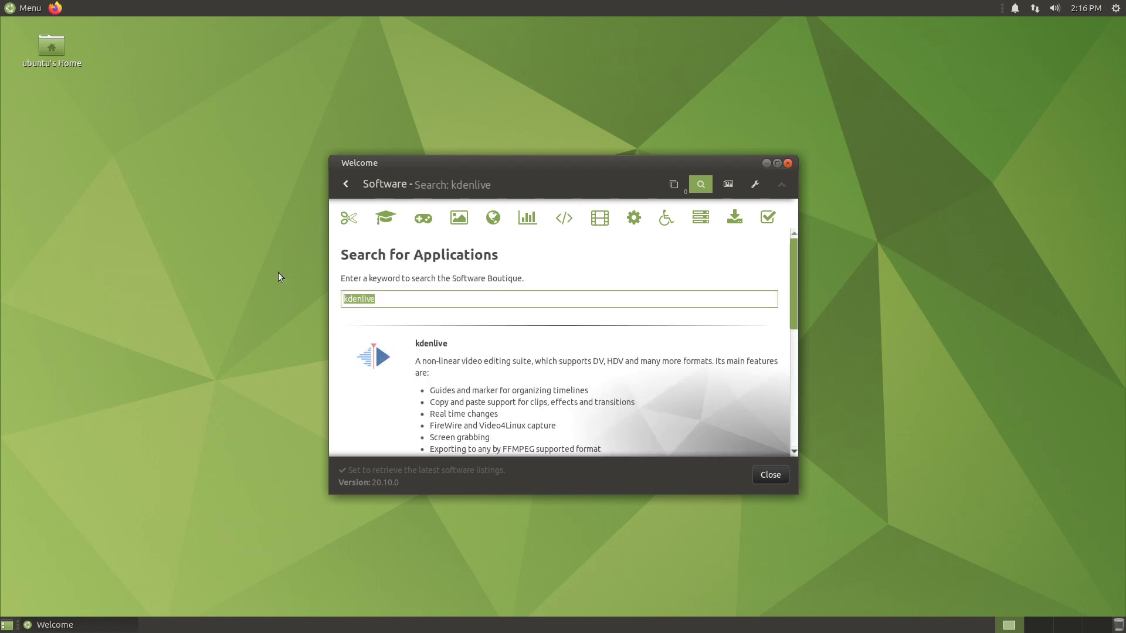
text(gimp)
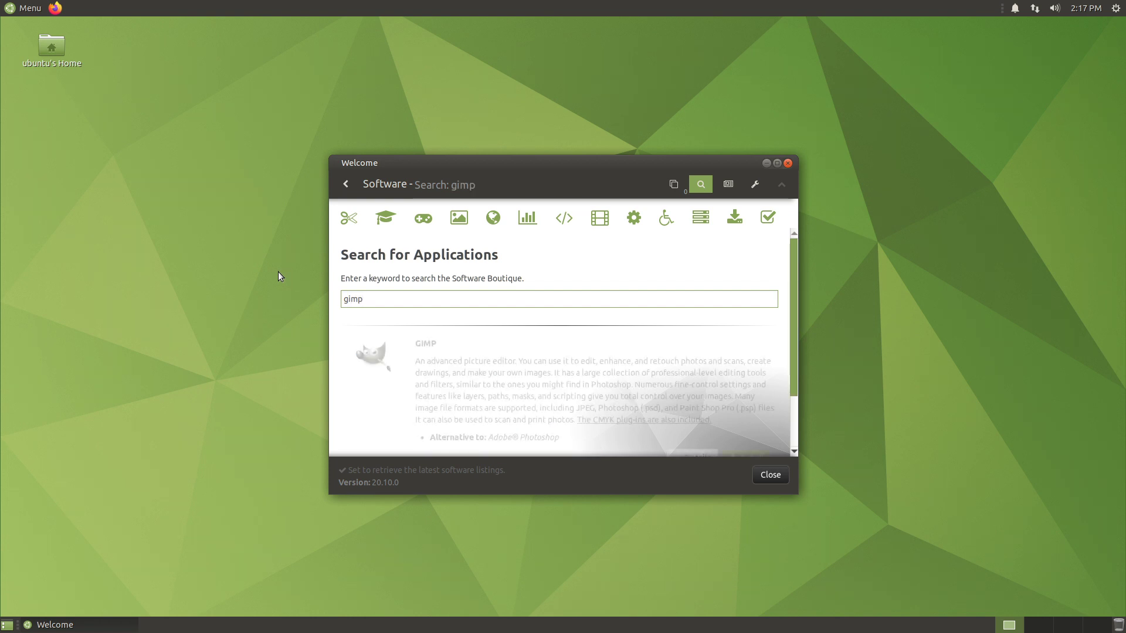
scroll(497, 345, down, 2)
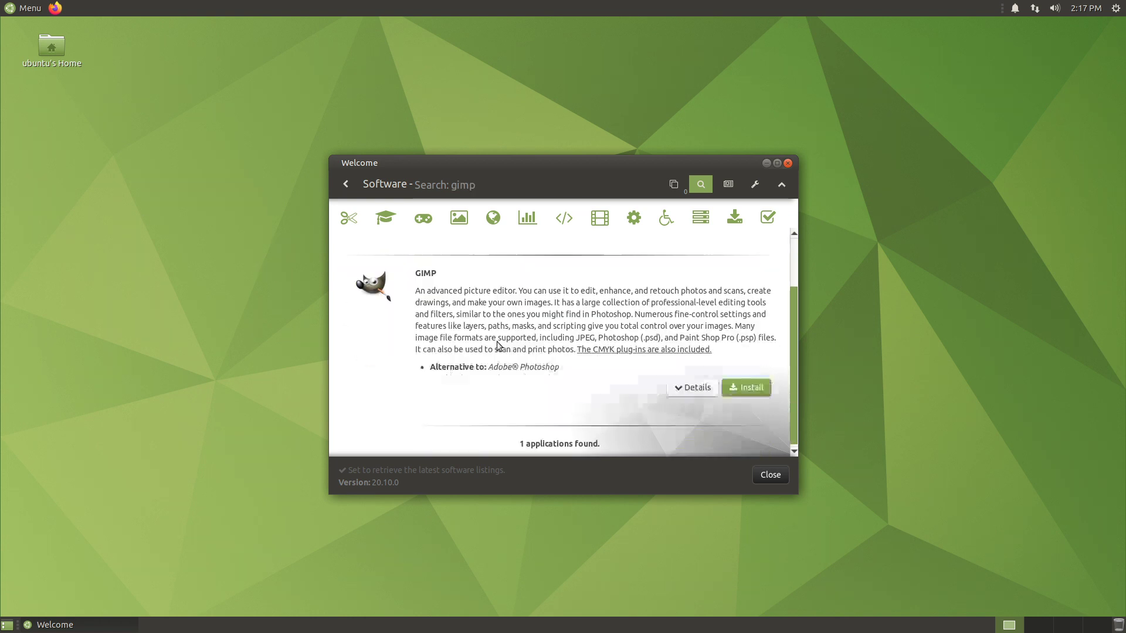
click(682, 390)
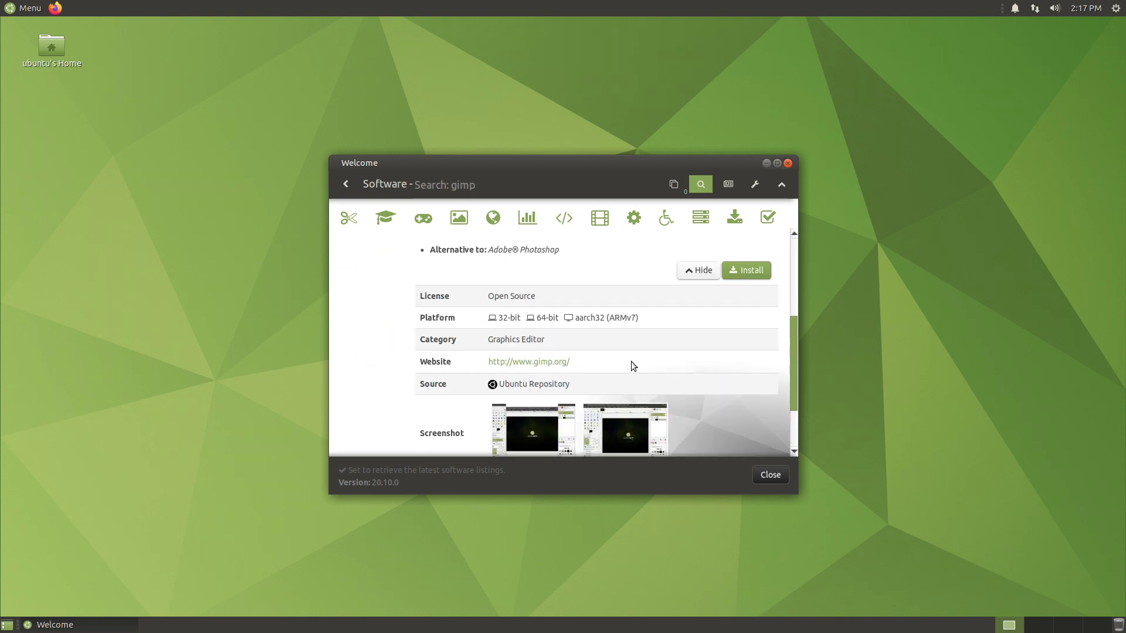
scroll(627, 358, up, 5)
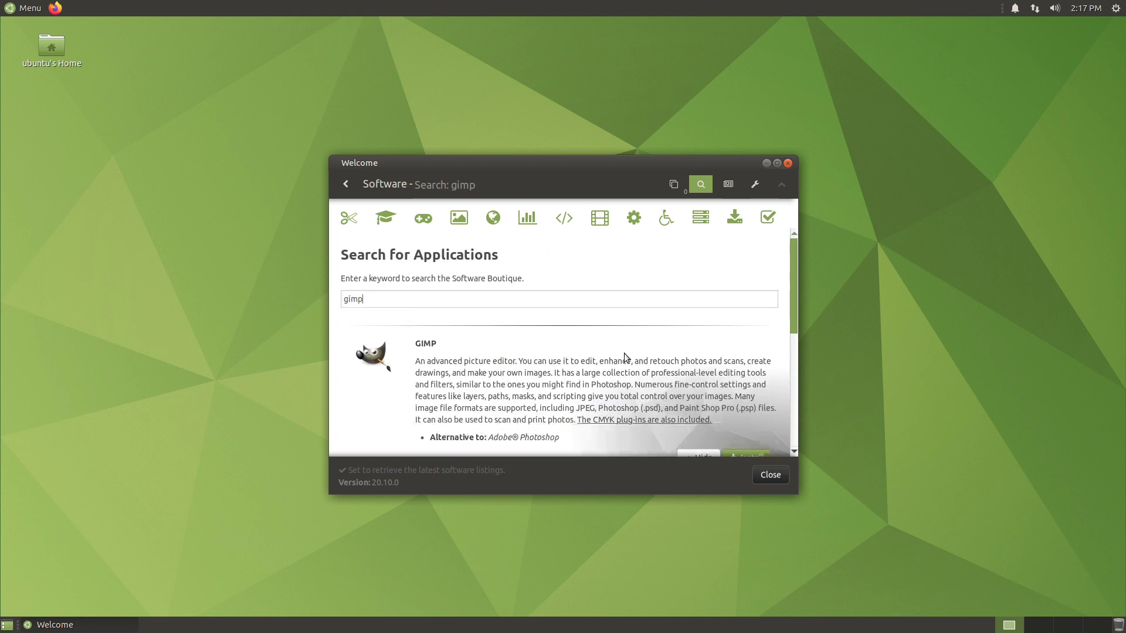
click(345, 184)
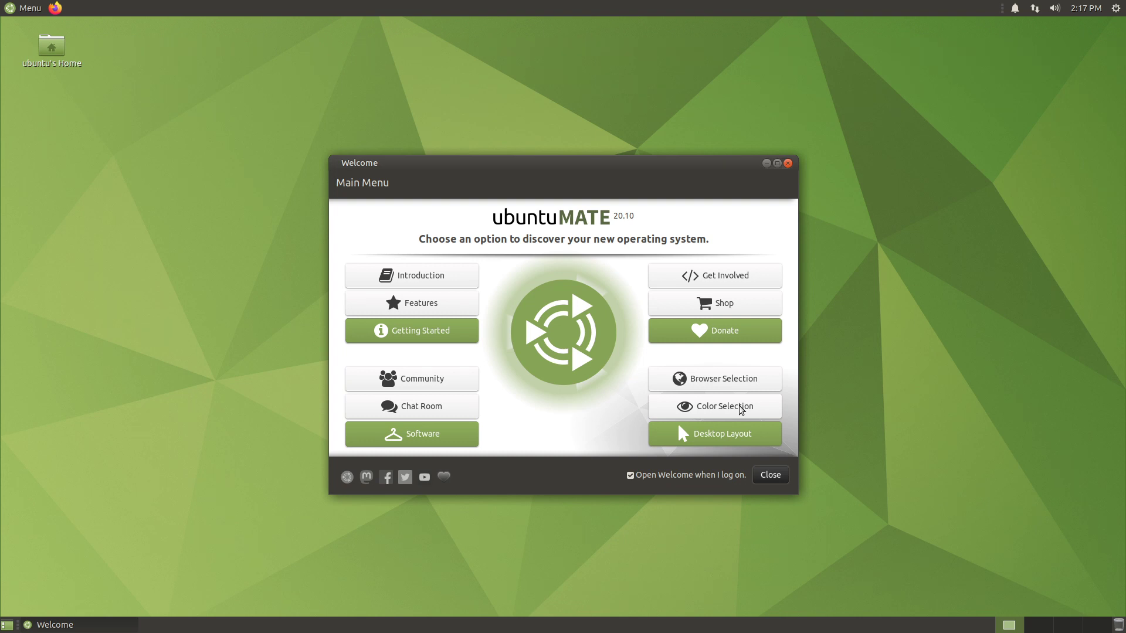
- Open Color Selection and scroll through the colour themes to the Orange option
click(741, 409)
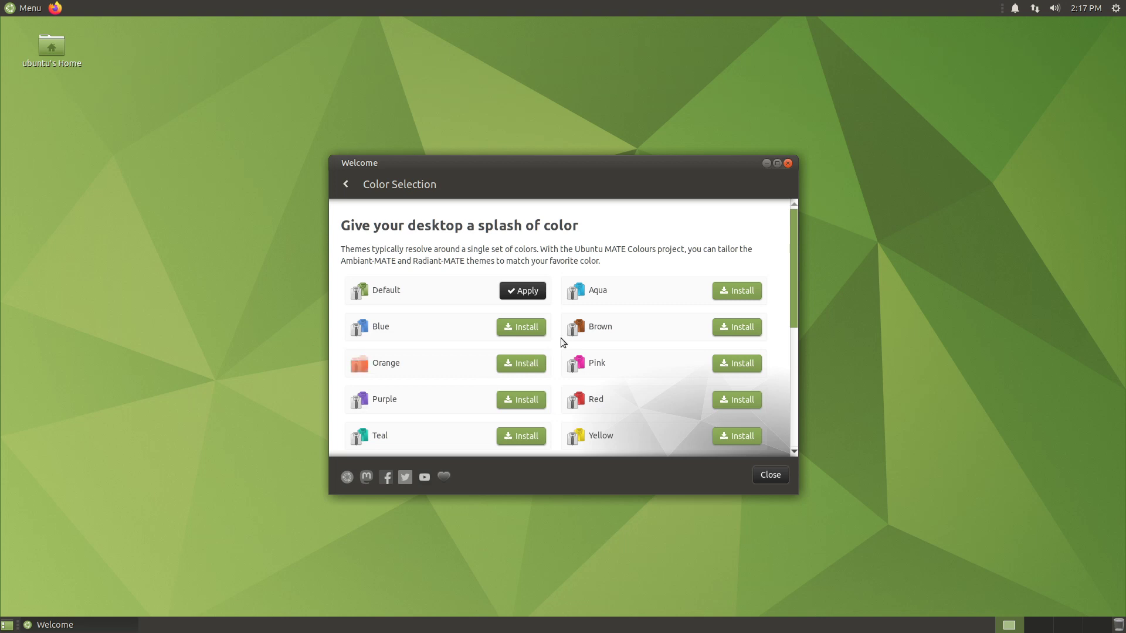
scroll(668, 334, down, 1)
scroll(621, 419, down, 1)
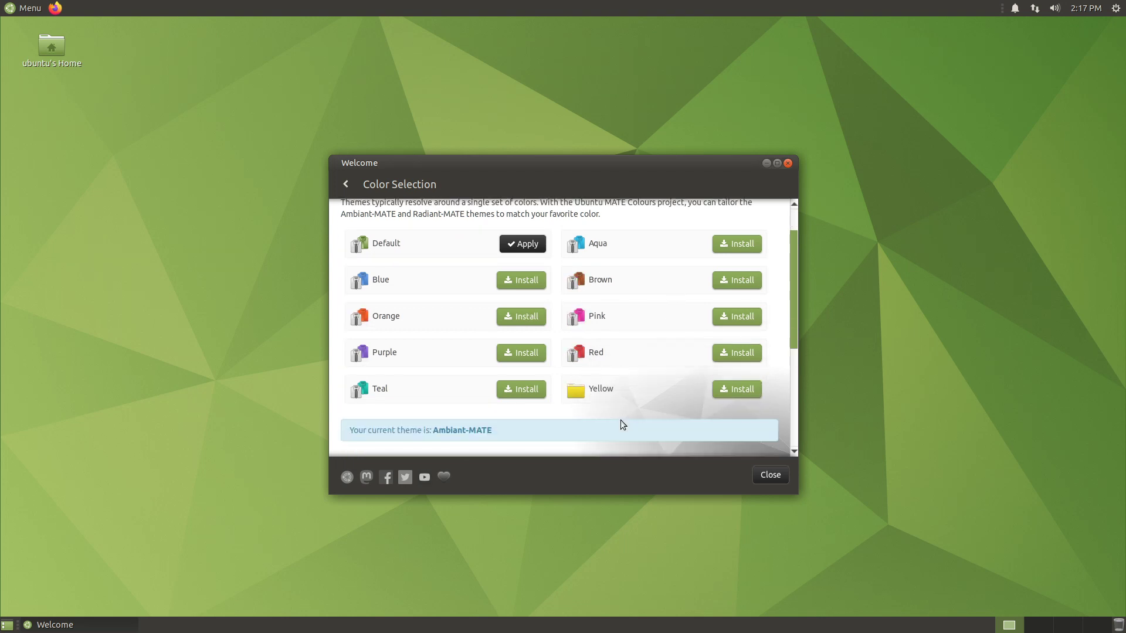
scroll(635, 345, up, 2)
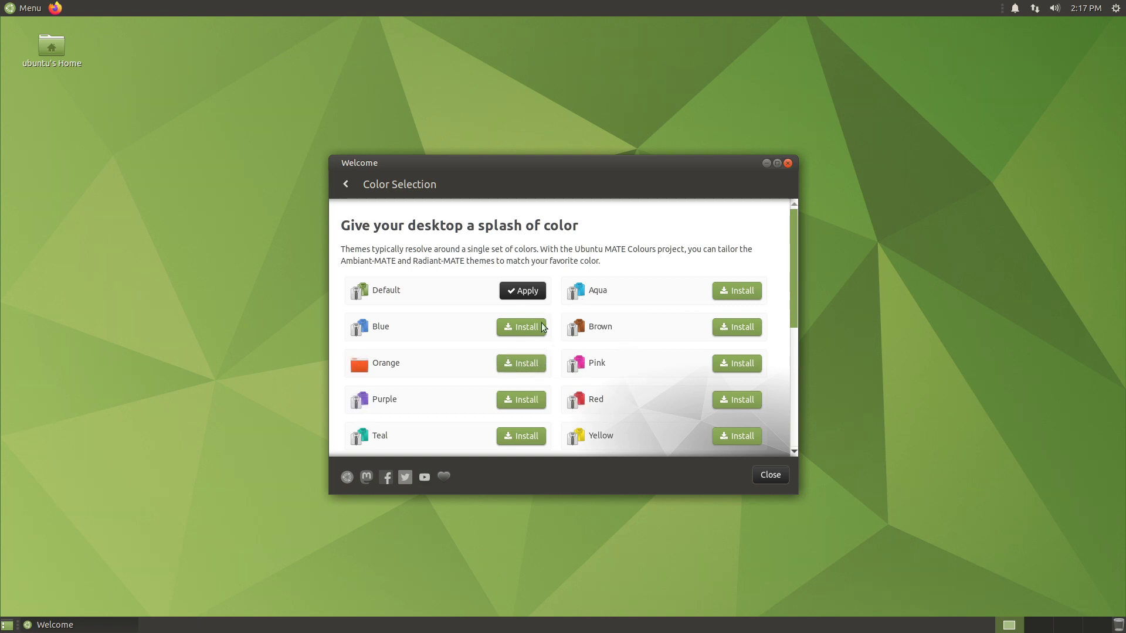
scroll(766, 337, down, 2)
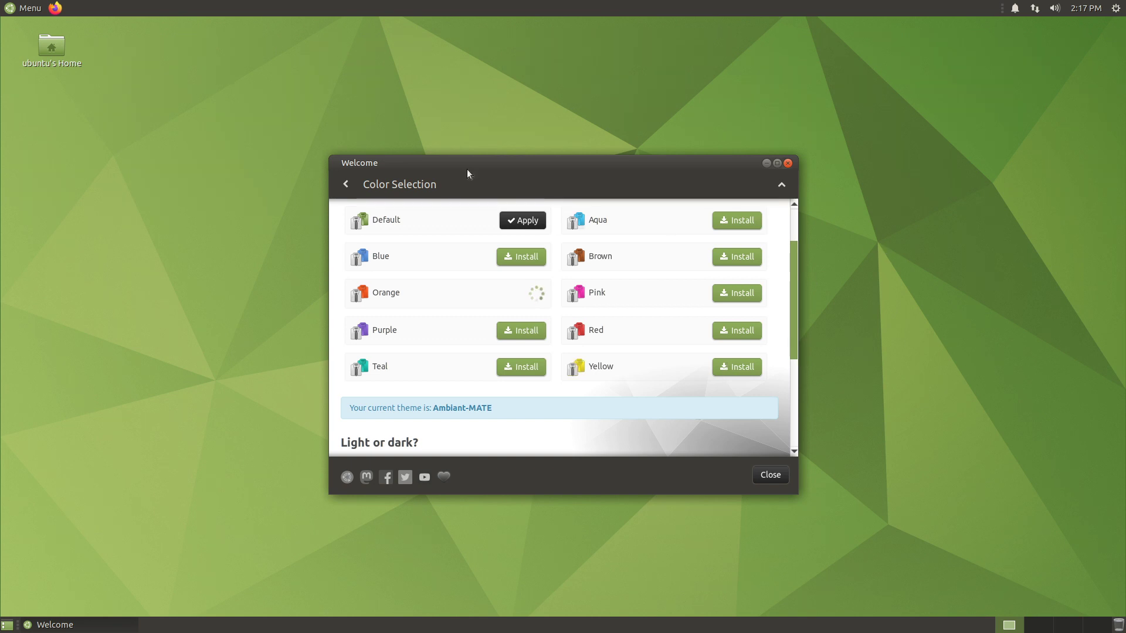
- Authenticate with the account password to install the Orange colour theme
text(123)
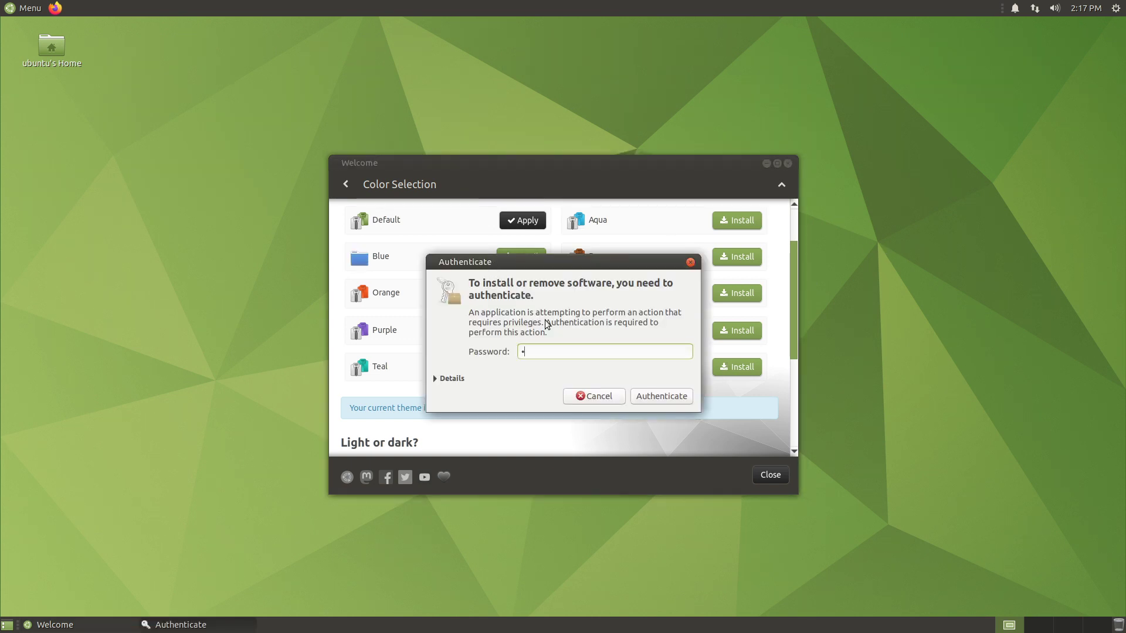
key(Return)
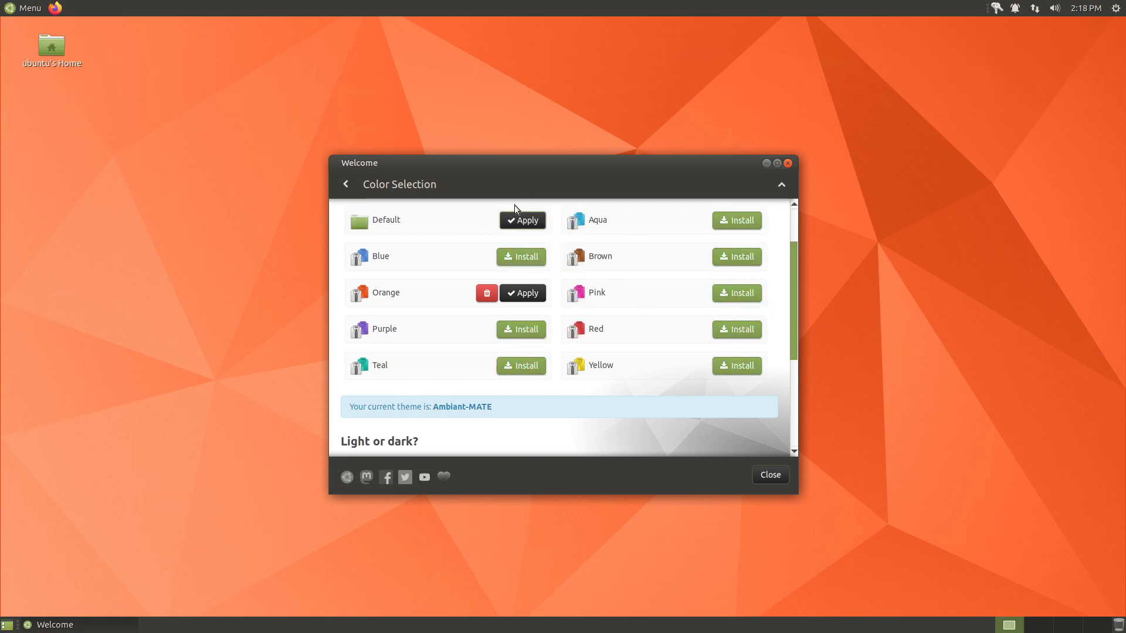
- Under 'Light or dark?', apply Ambiant, Radiant, Ambiant-Dark, then Ambiant again
scroll(549, 334, down, 2)
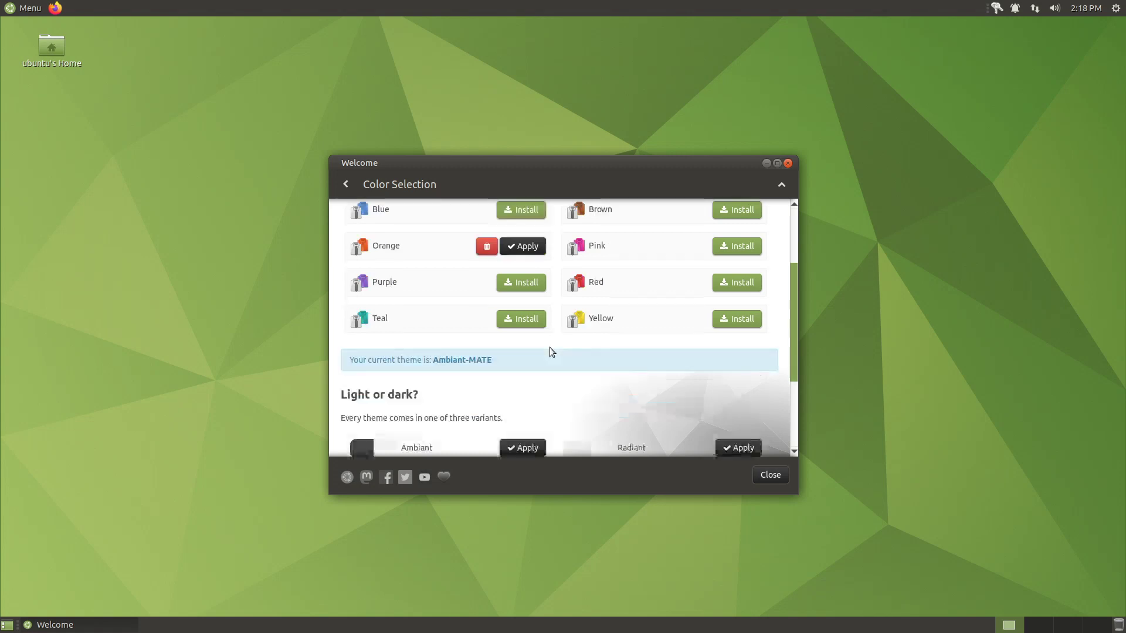
scroll(554, 358, down, 3)
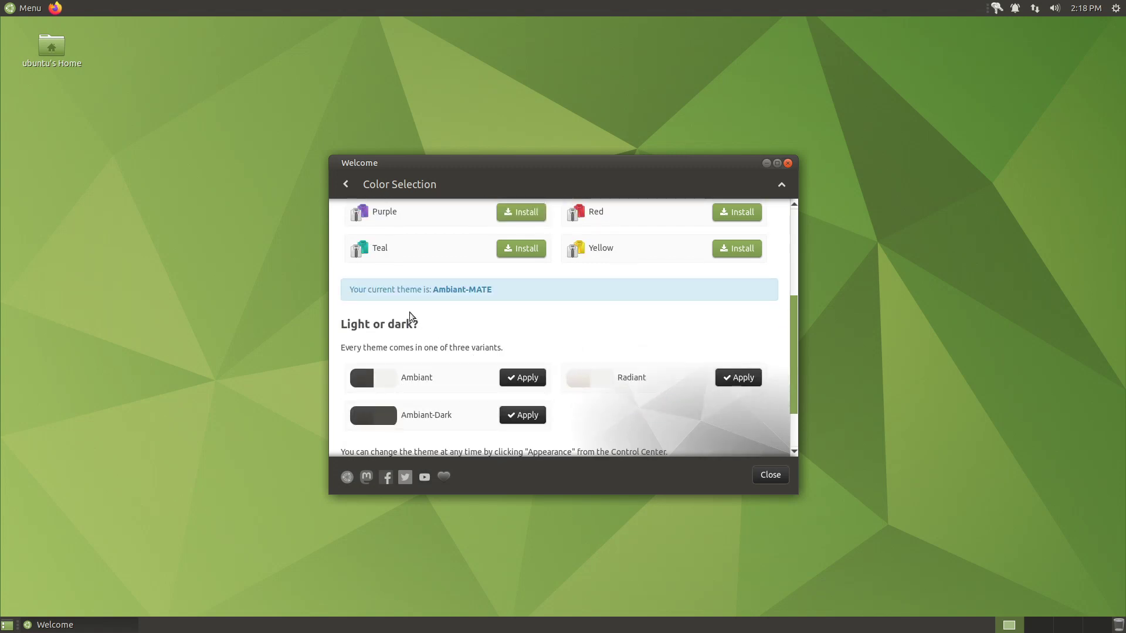
scroll(382, 352, down, 1)
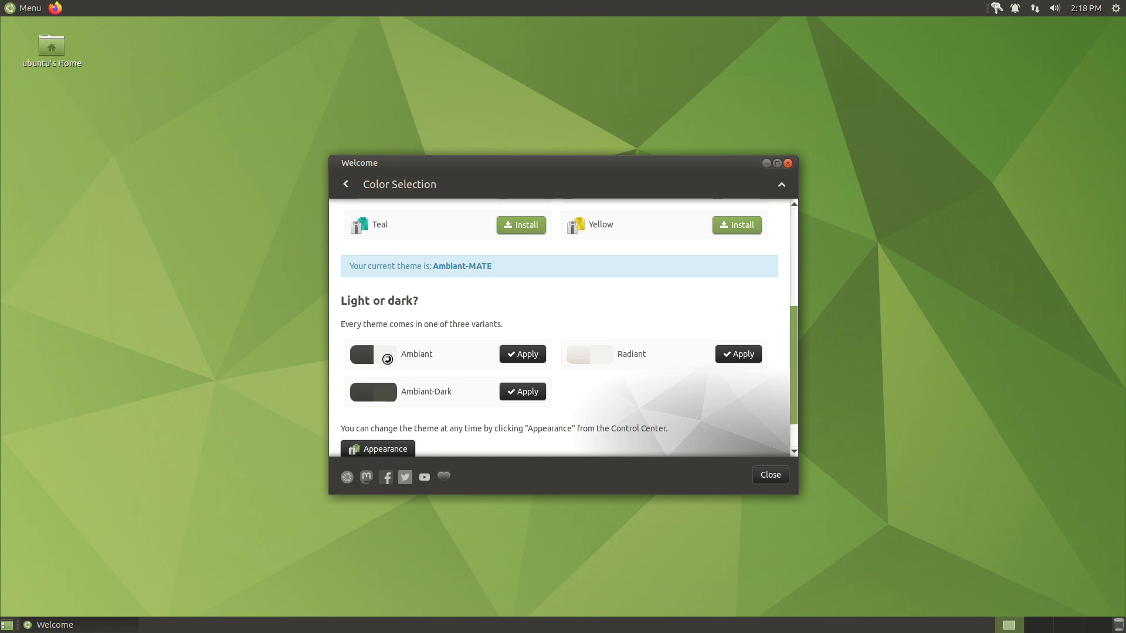
click(518, 353)
scroll(665, 367, down, 2)
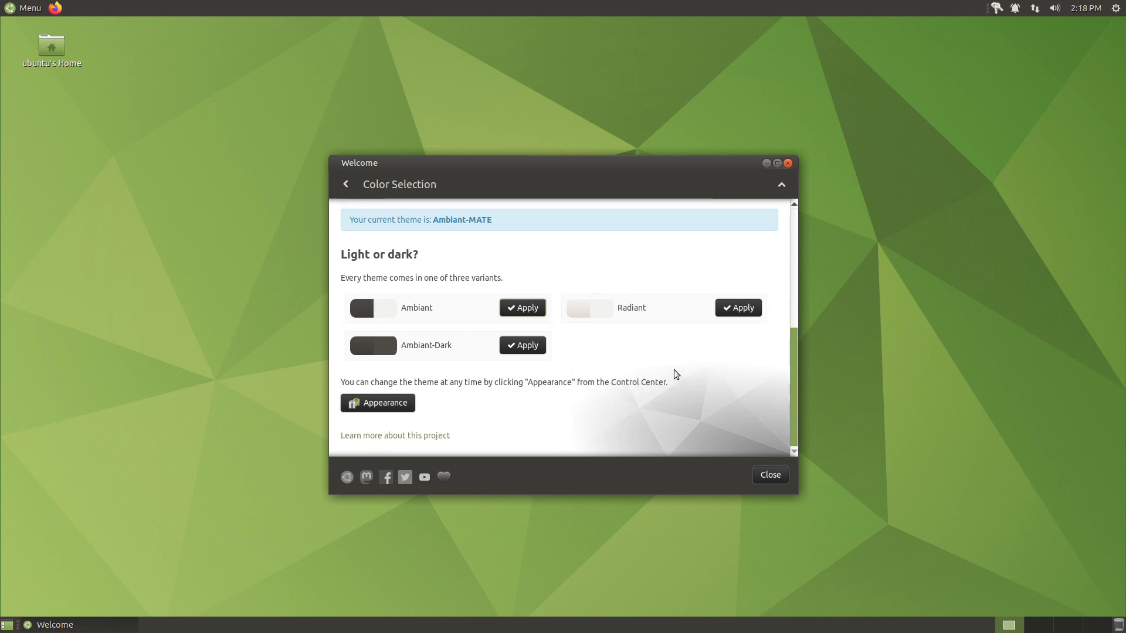
click(740, 308)
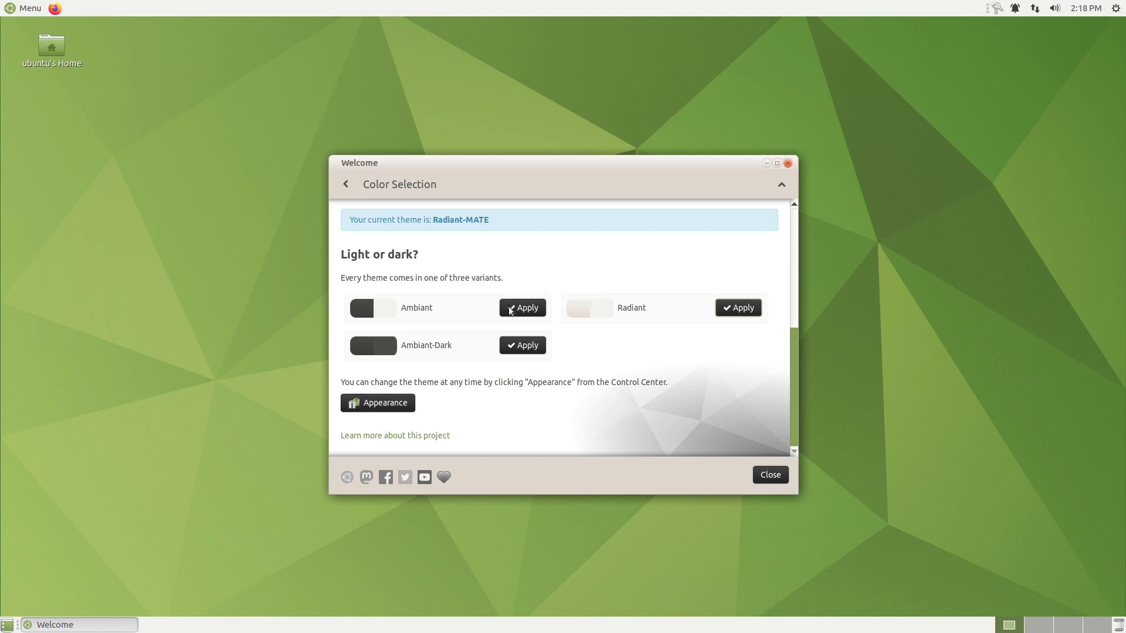
click(522, 344)
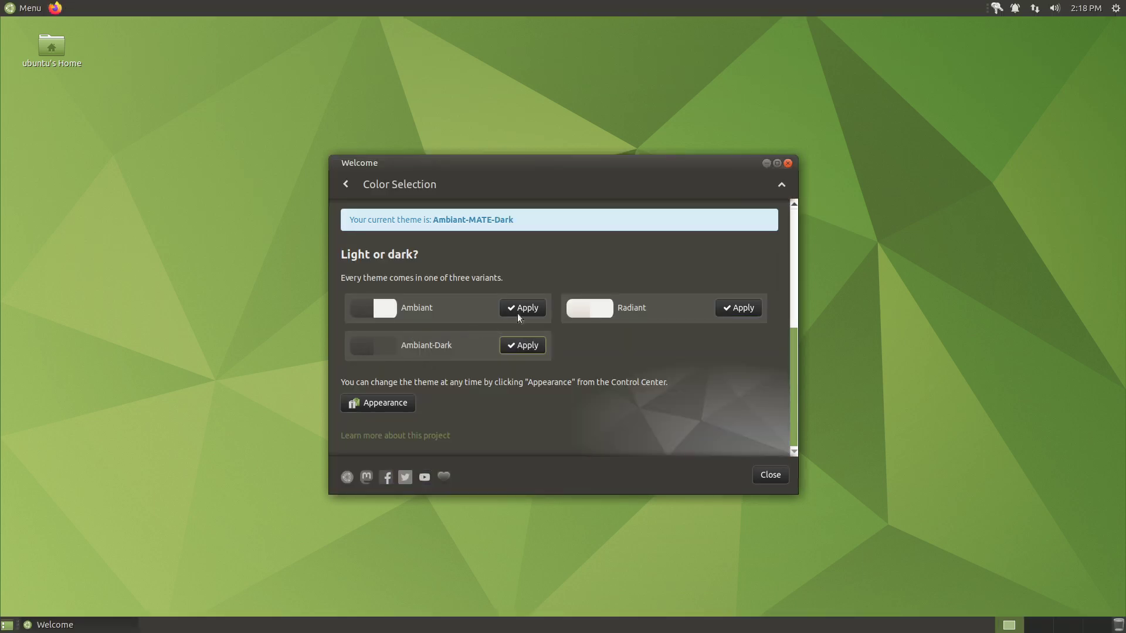
click(517, 314)
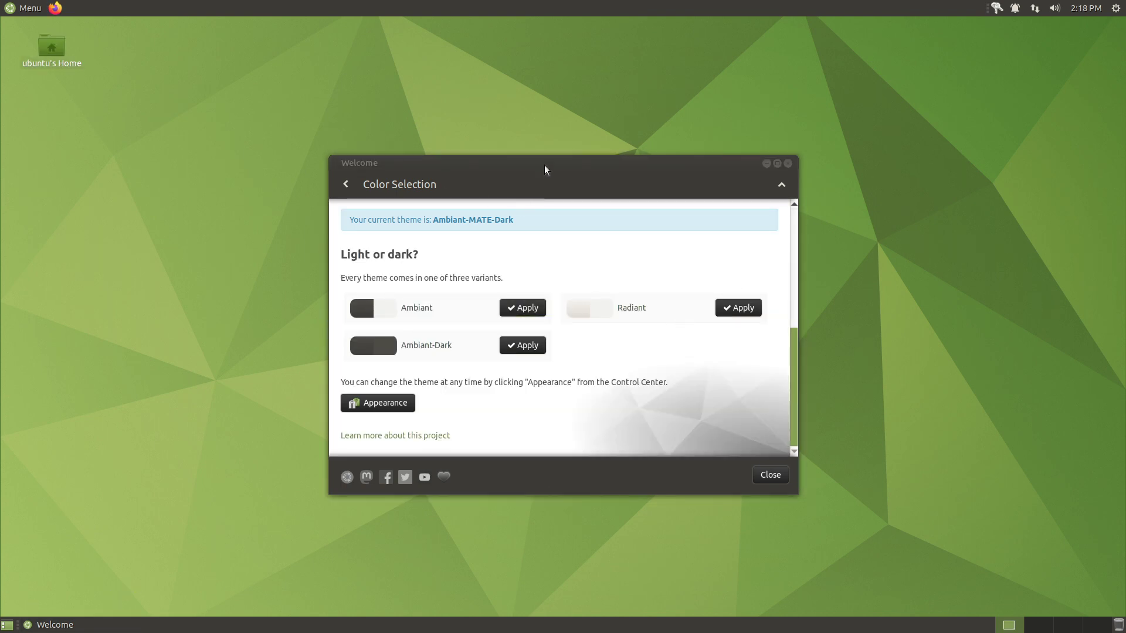
- Move Welcome beside the home folder, apply Radiant and view the themed main menu
drag(544, 170, 754, 157)
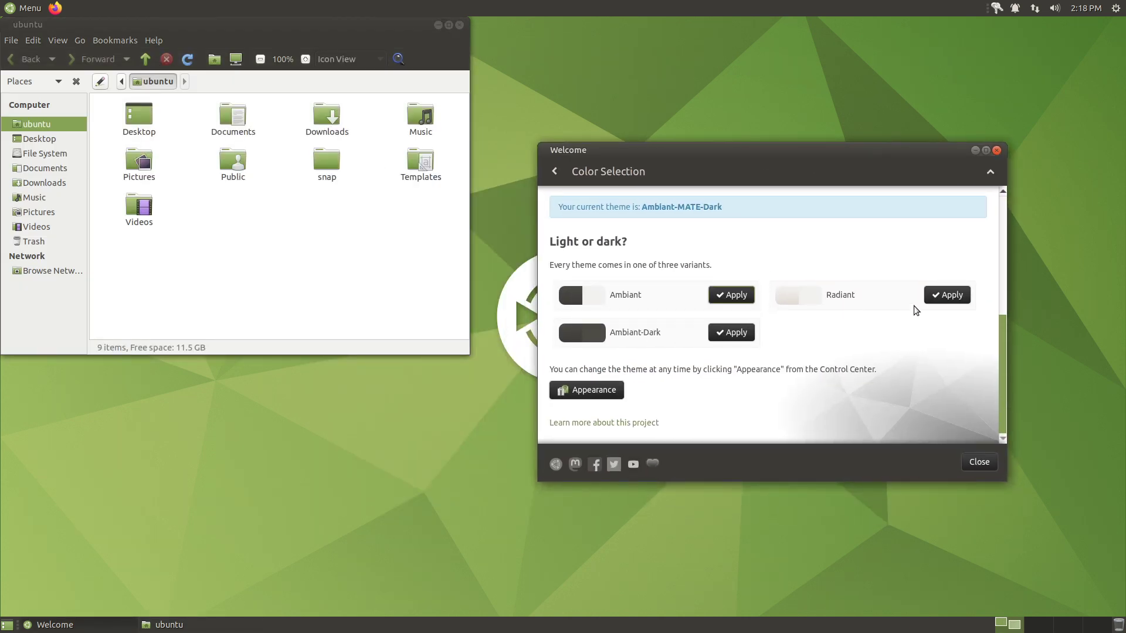
click(946, 300)
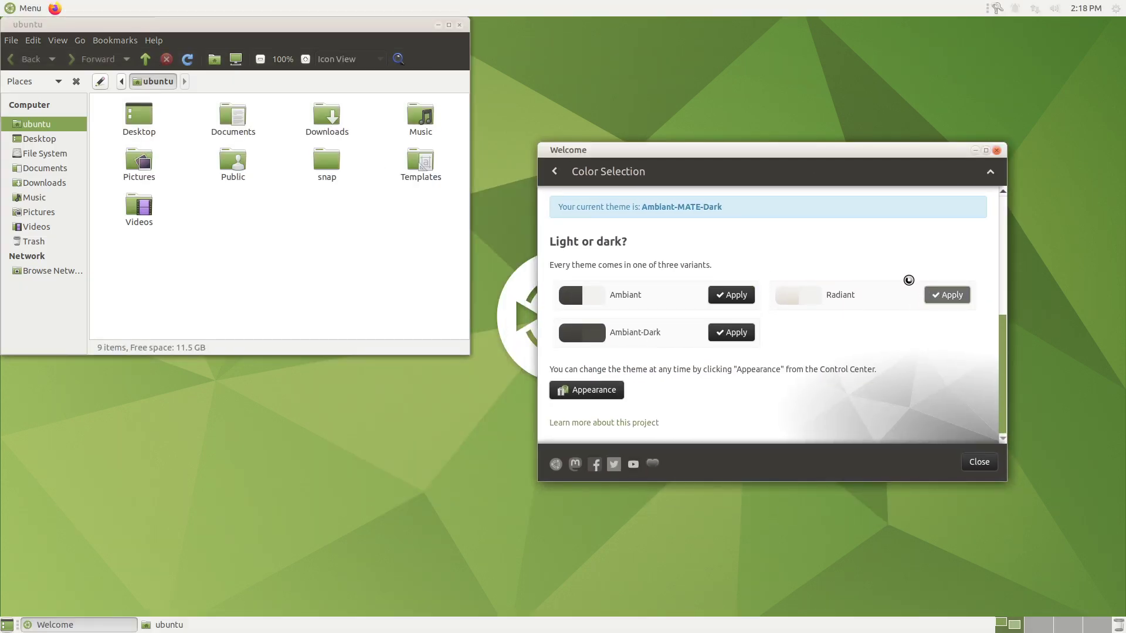
click(30, 9)
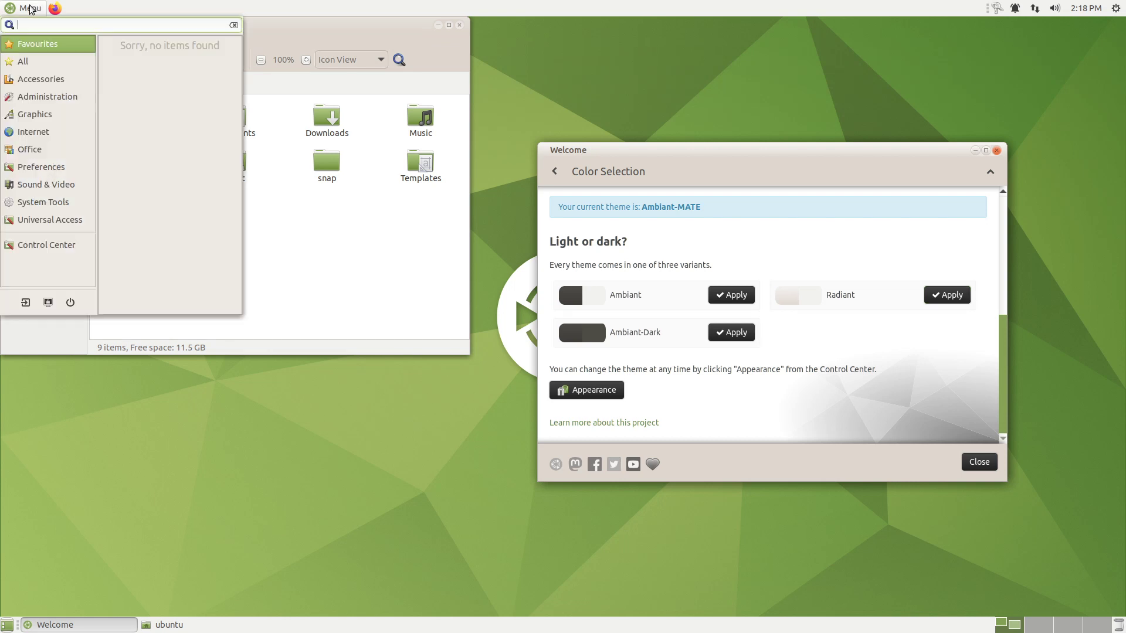
click(30, 9)
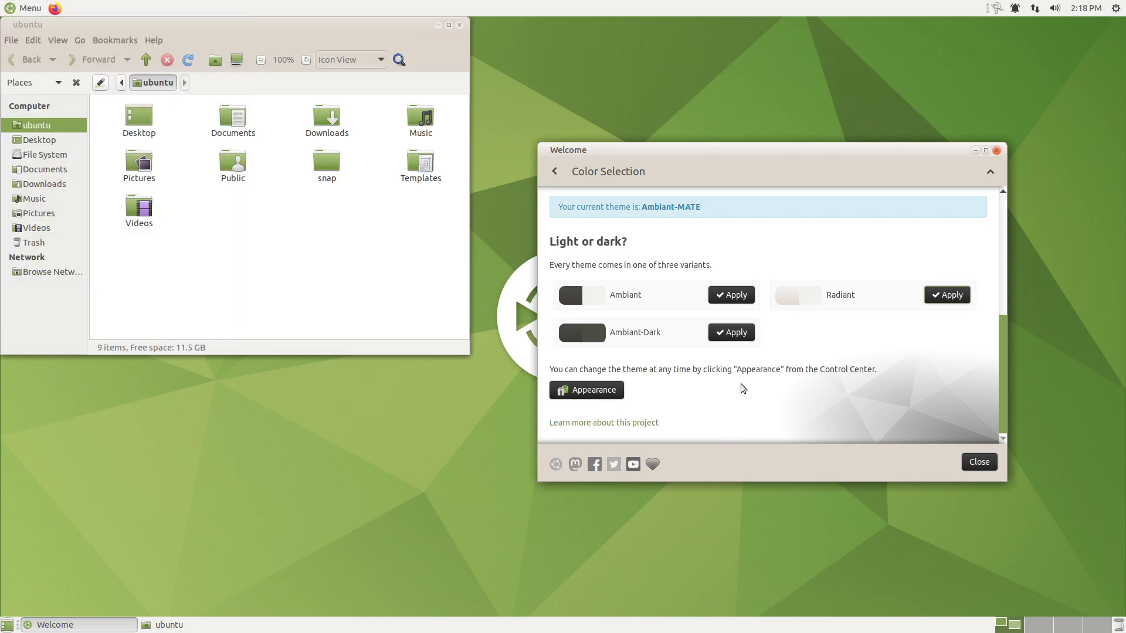
- Apply Ambiant-Dark and view the main menu in the dark theme
click(730, 332)
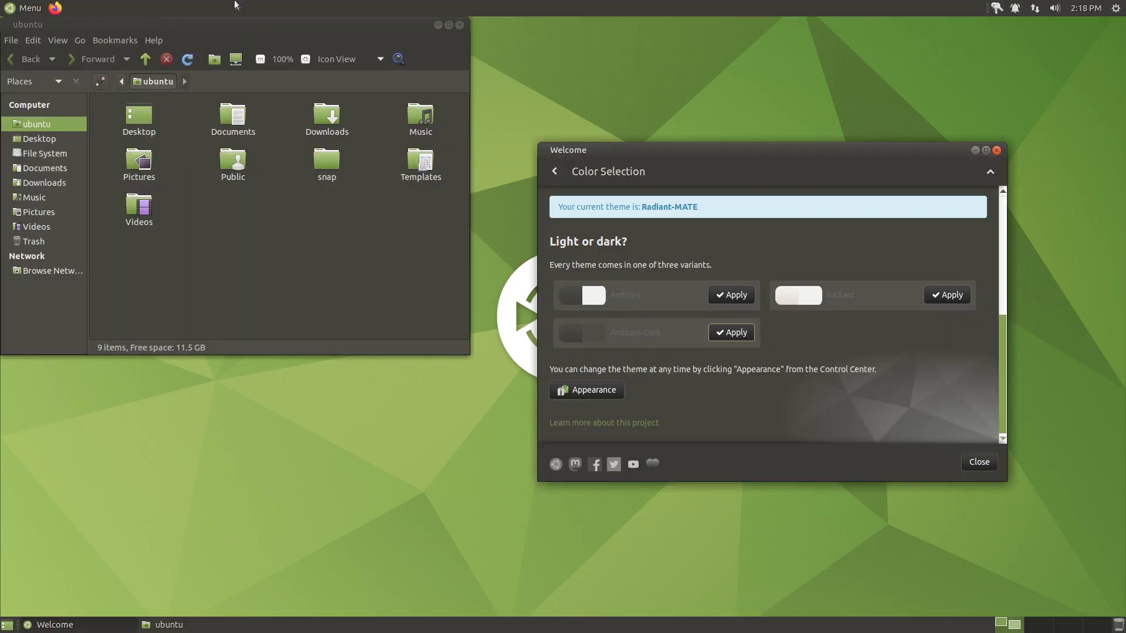
click(23, 7)
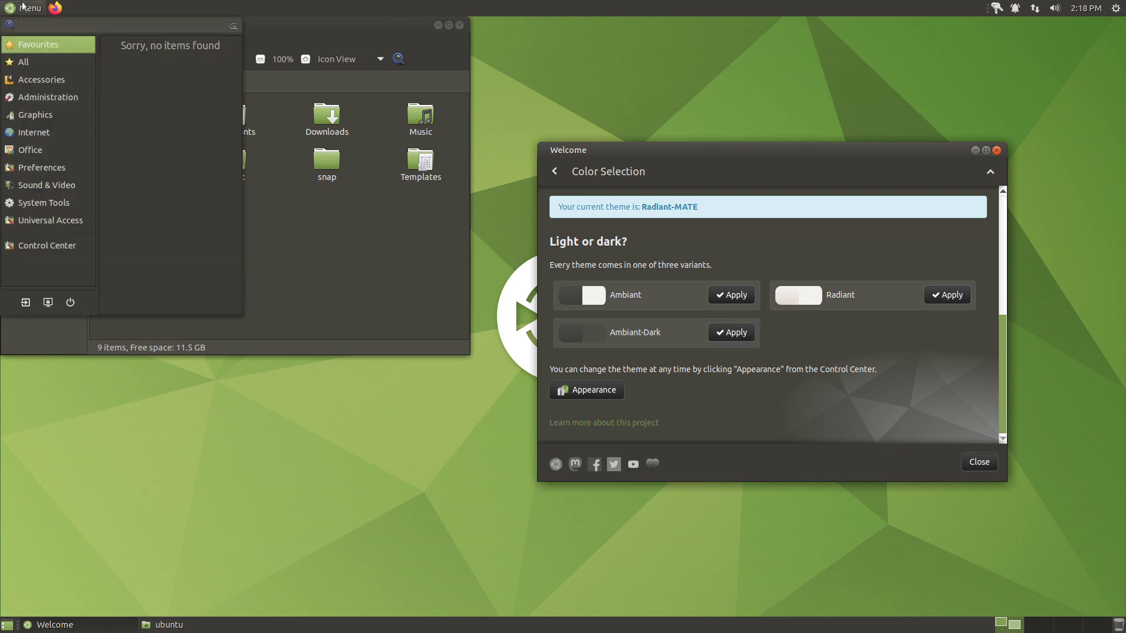
click(24, 7)
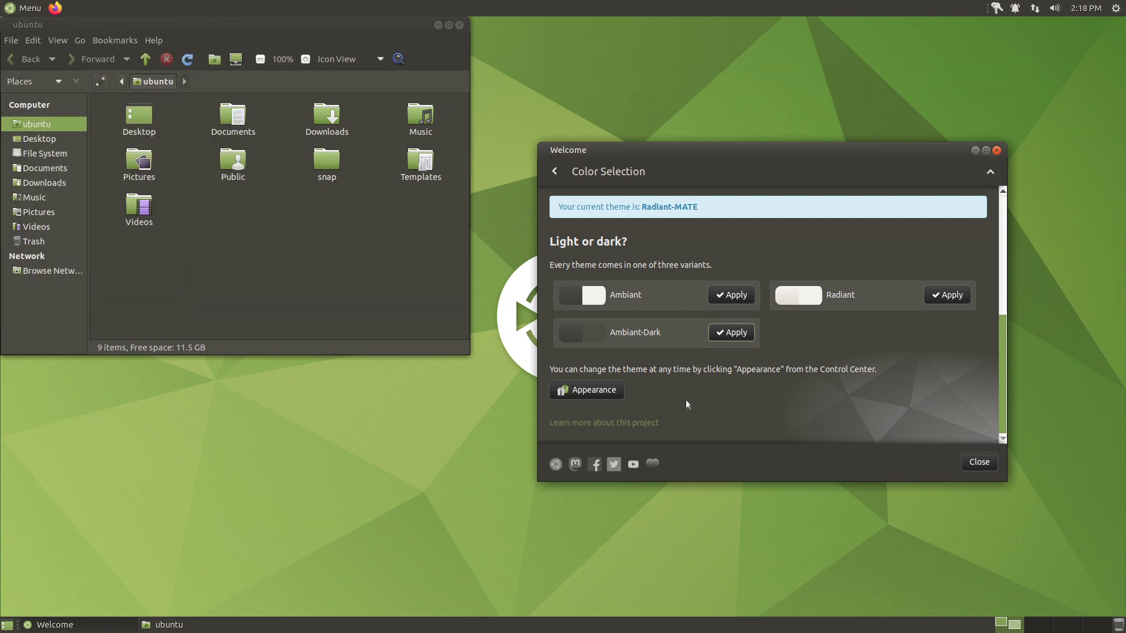
- Apply standard Ambiant, check the main menu, then return to the Welcome main menu
click(741, 302)
click(29, 8)
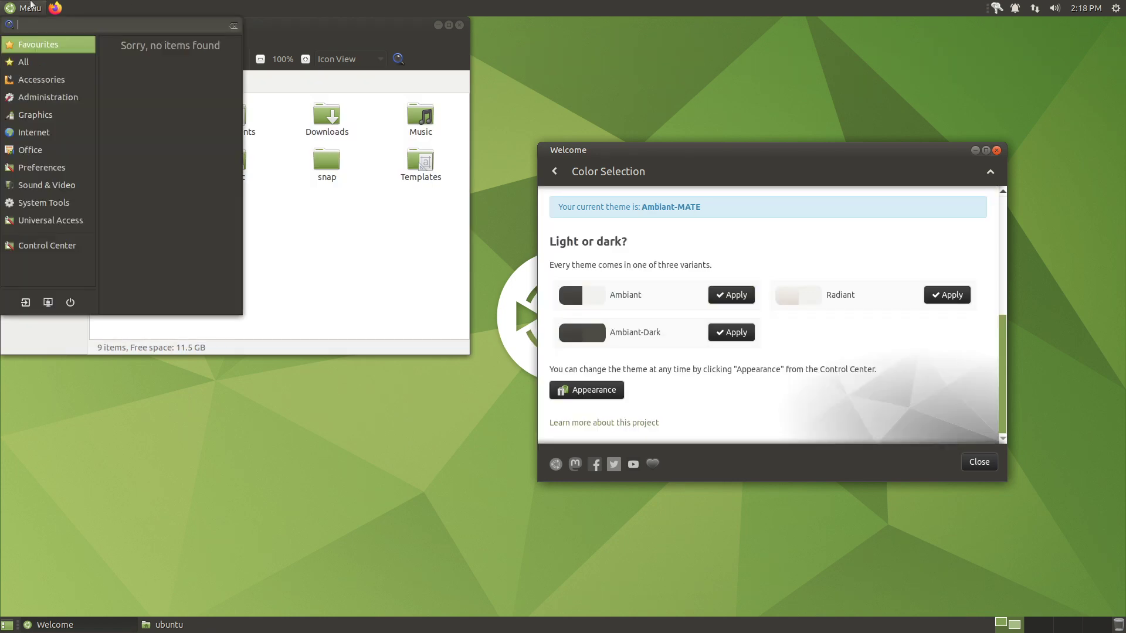
click(31, 7)
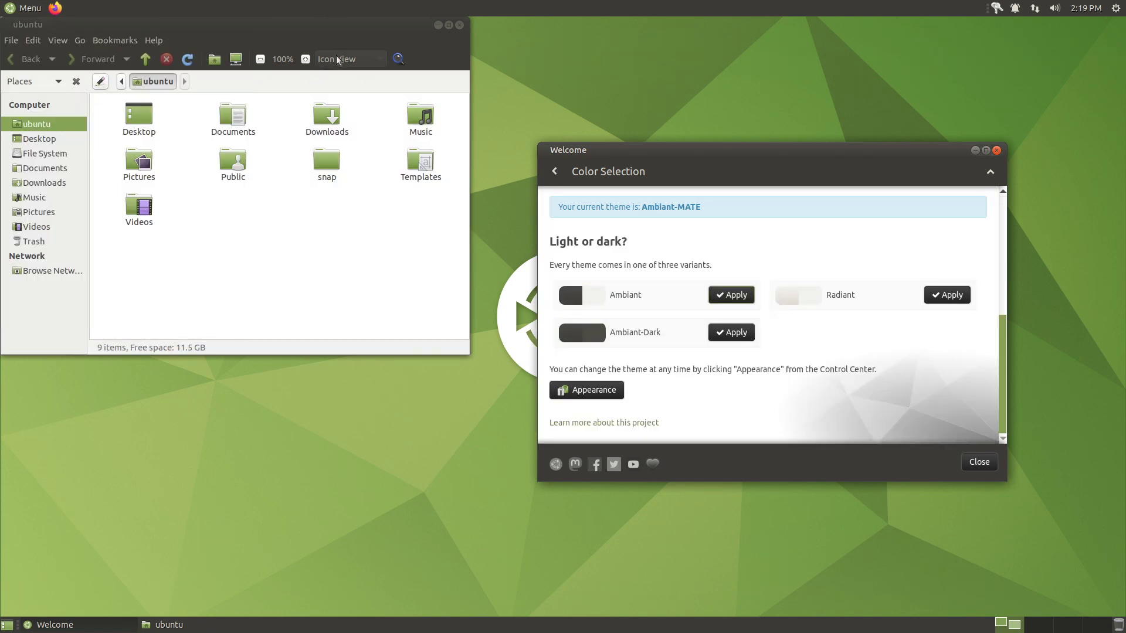
scroll(712, 320, up, 10)
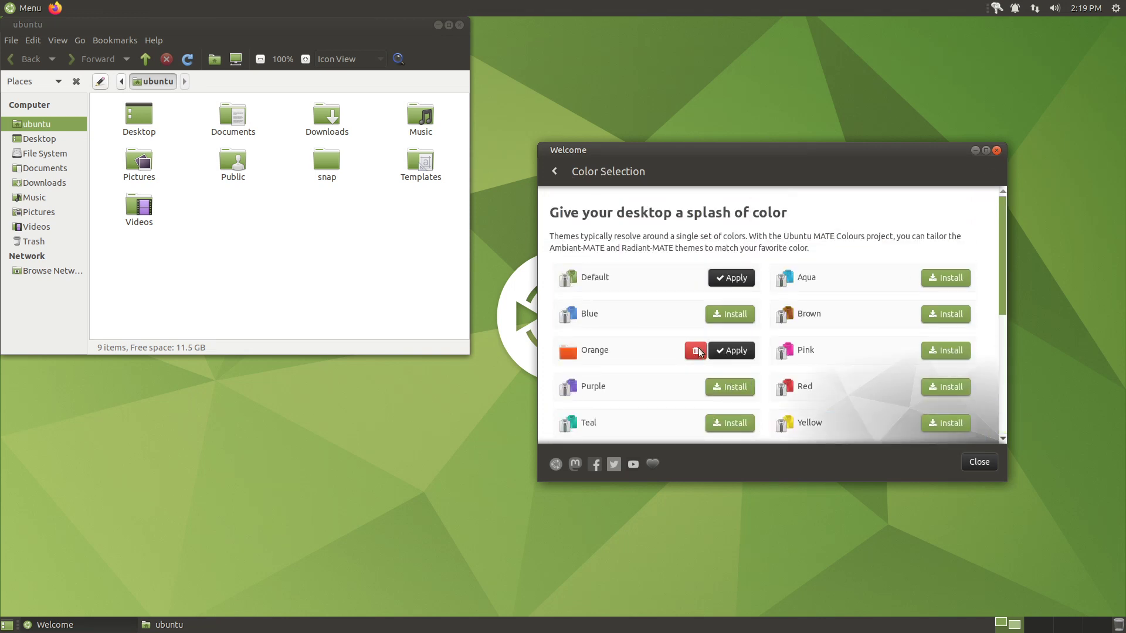
click(558, 171)
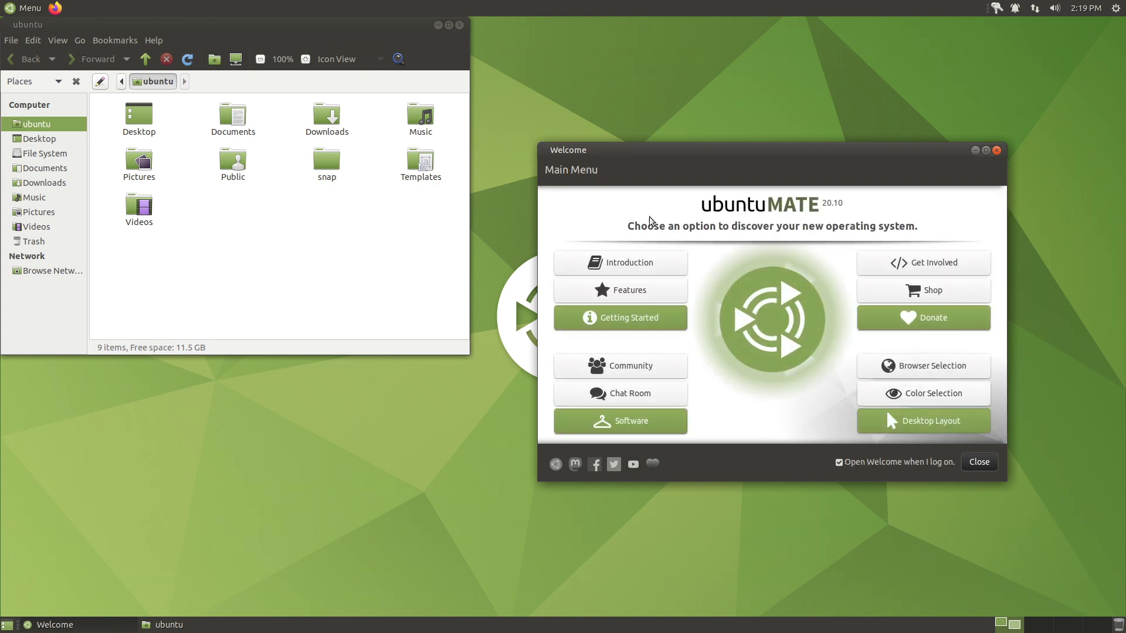
- Close the home folder window and open the Browser Selection page
click(459, 24)
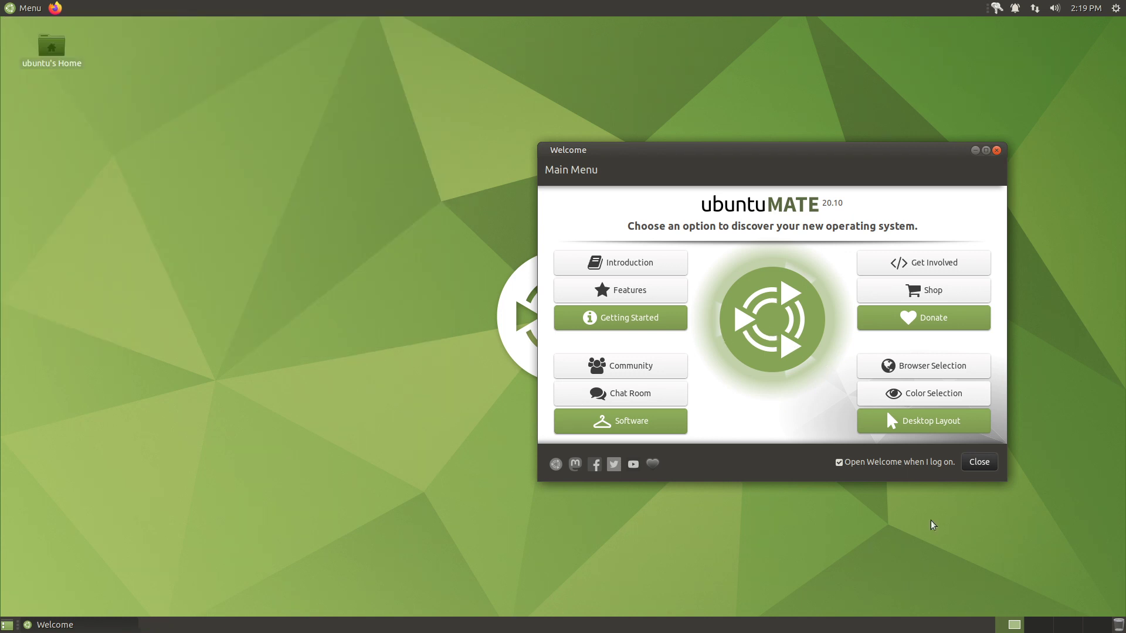
click(945, 371)
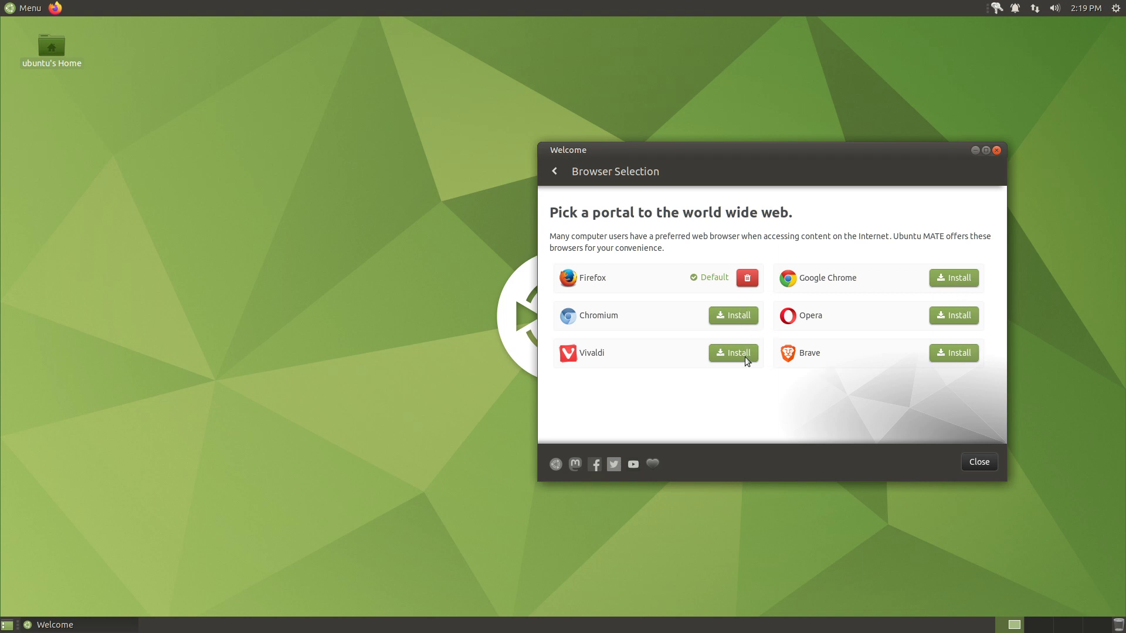
- Go back from Browser Selection to the Welcome main menu
click(554, 171)
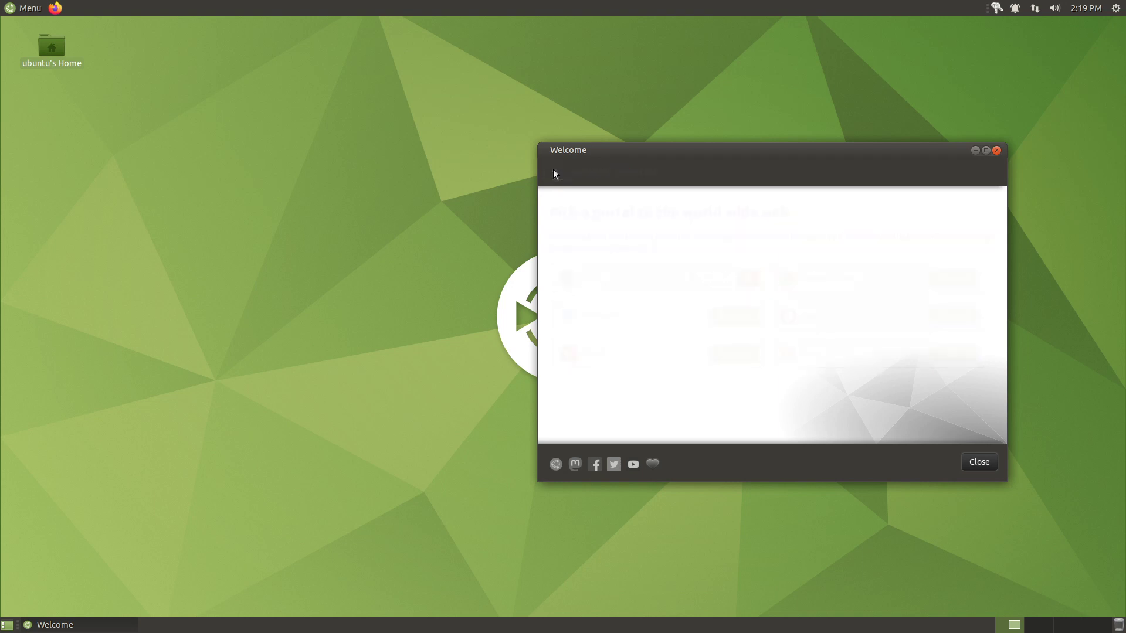
- Open Desktop Layout and check the second and third workspaces before returning to the first
click(952, 422)
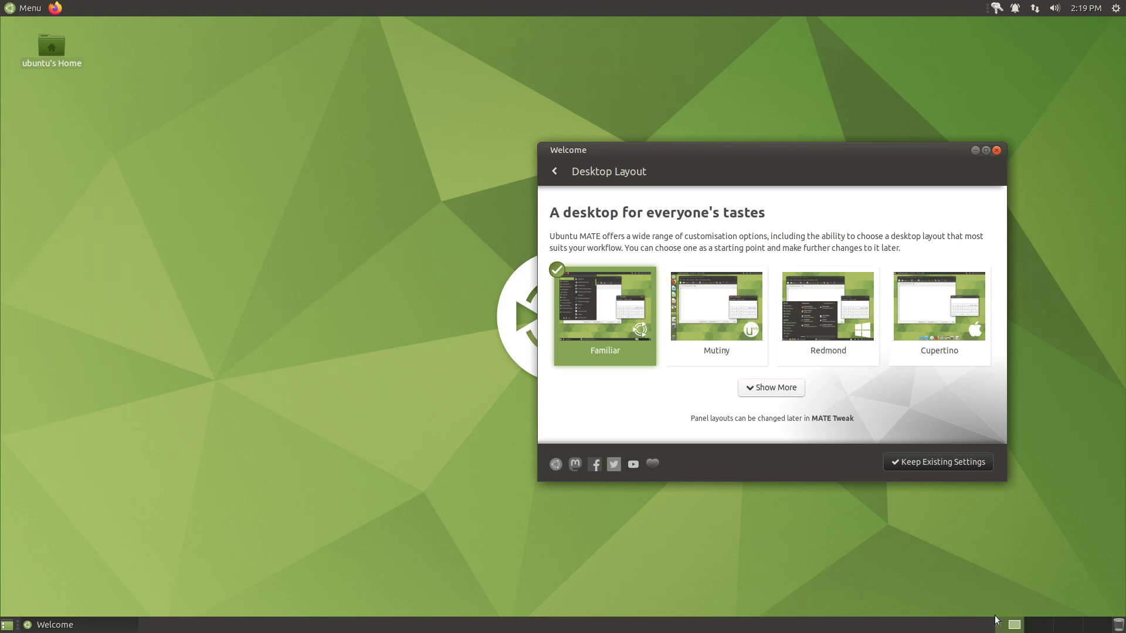
click(1050, 628)
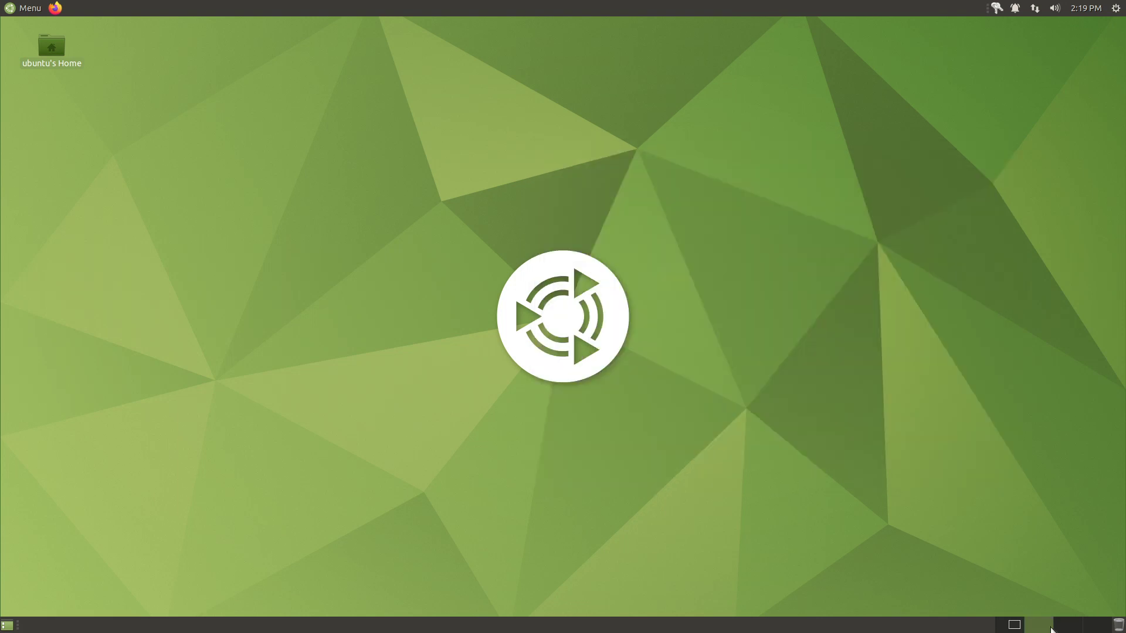
click(1063, 629)
click(1015, 626)
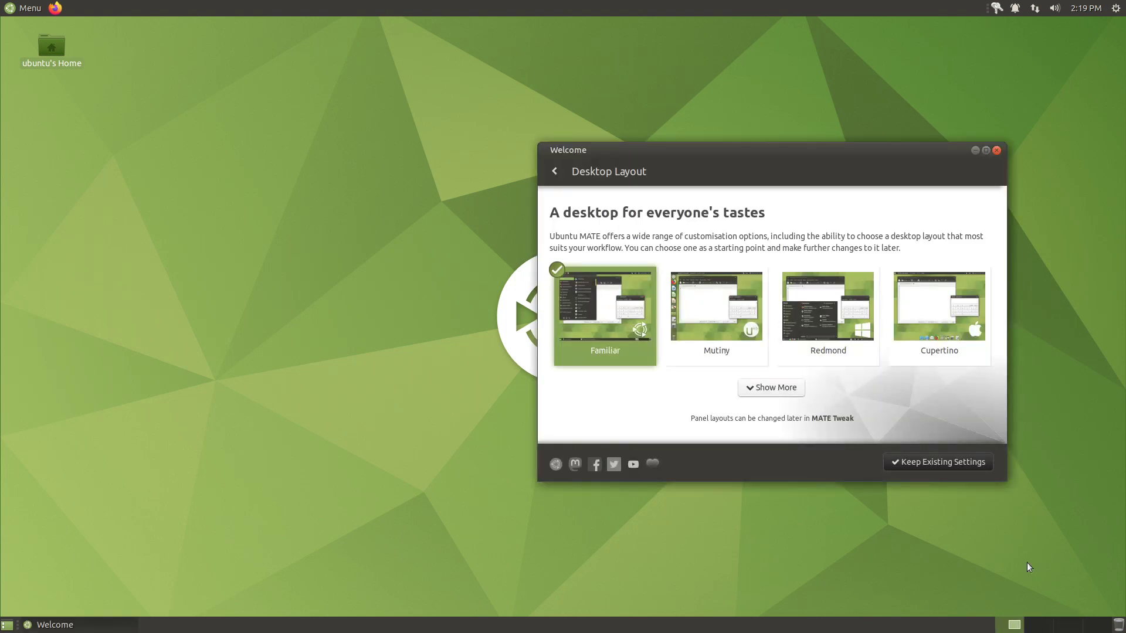
- Apply the Mutiny layout and try its full-screen application dash
click(718, 314)
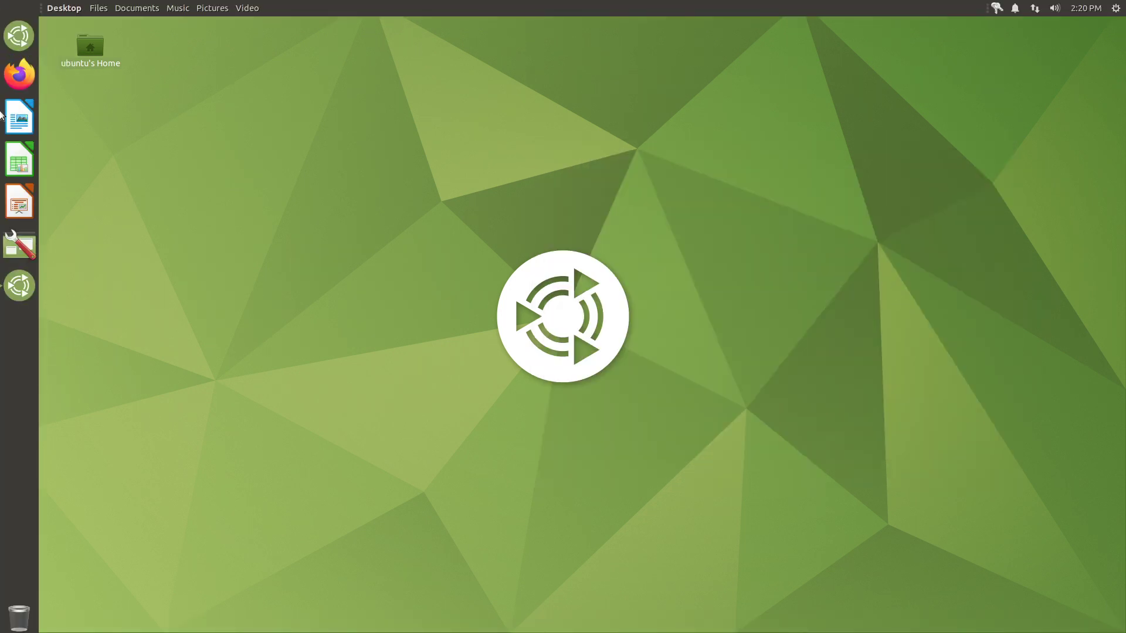
click(20, 37)
click(18, 37)
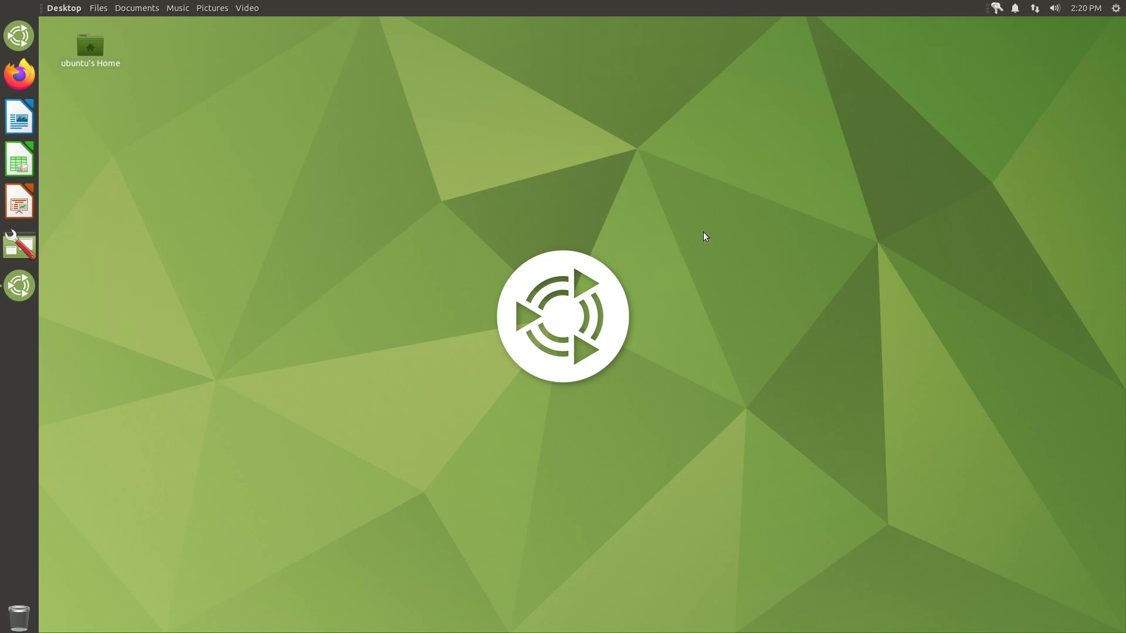
click(19, 285)
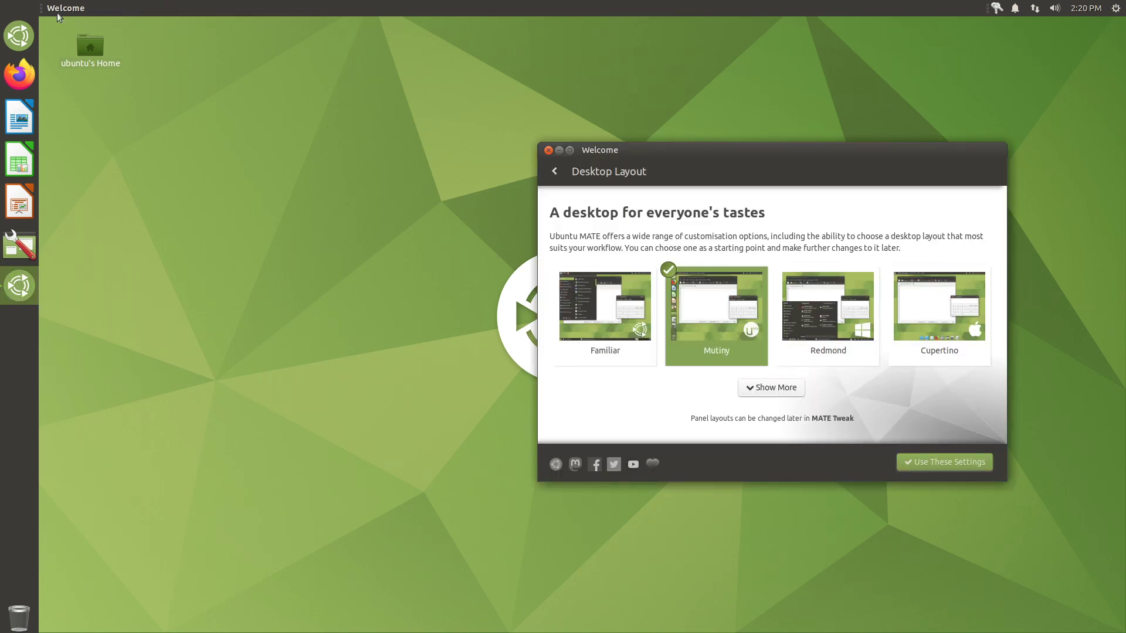
- Apply Redmond, check its main menu, then switch to the Cupertino layout
click(827, 334)
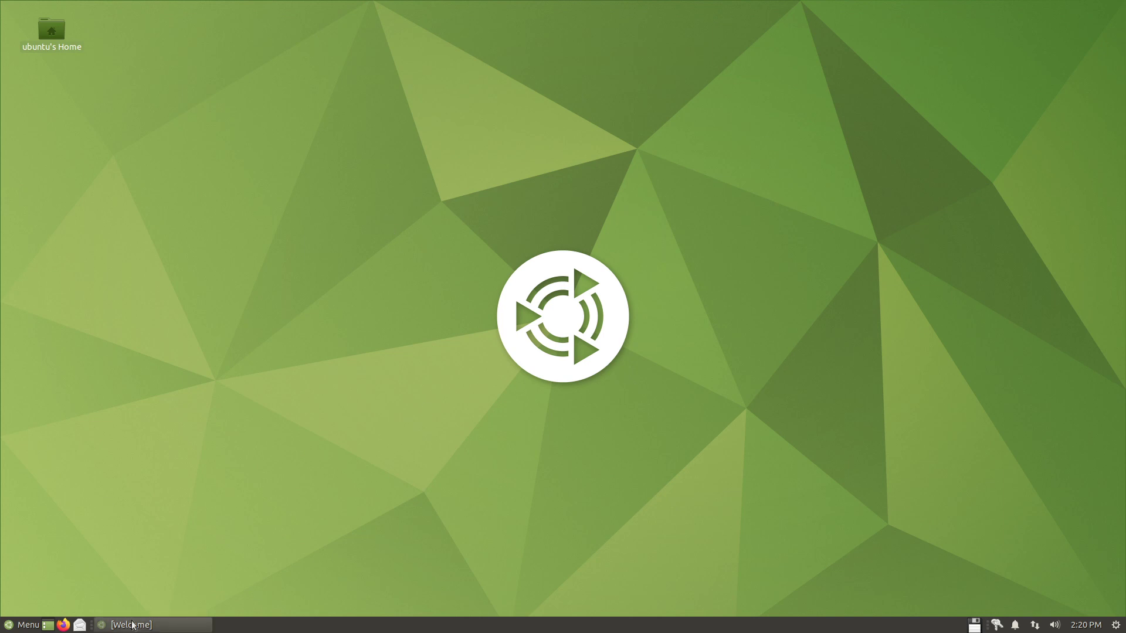
click(22, 625)
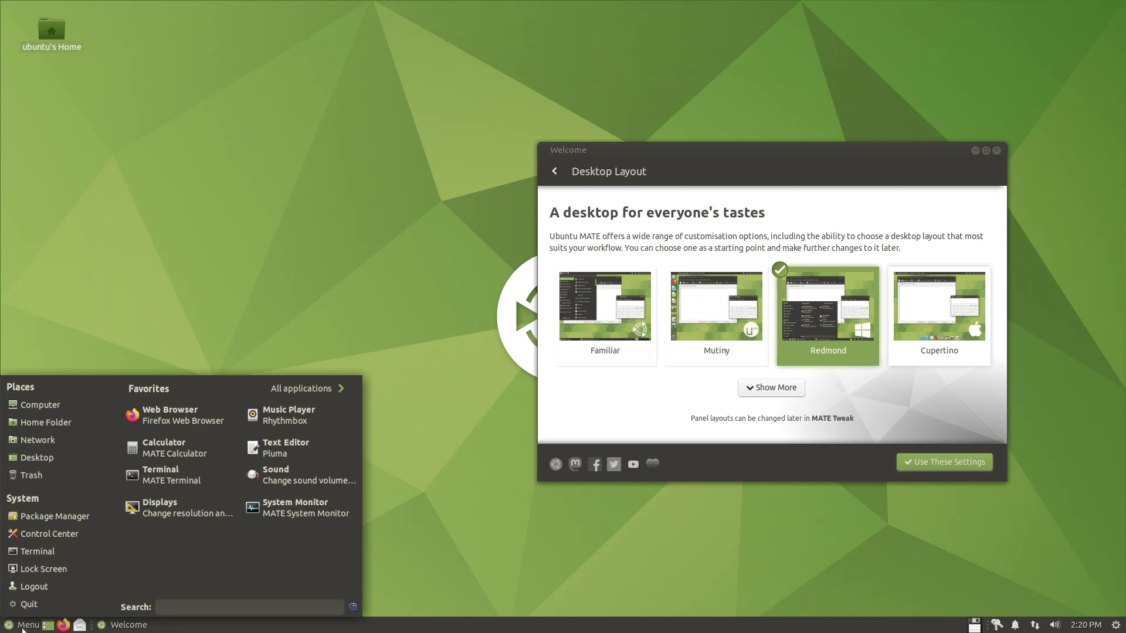
click(22, 626)
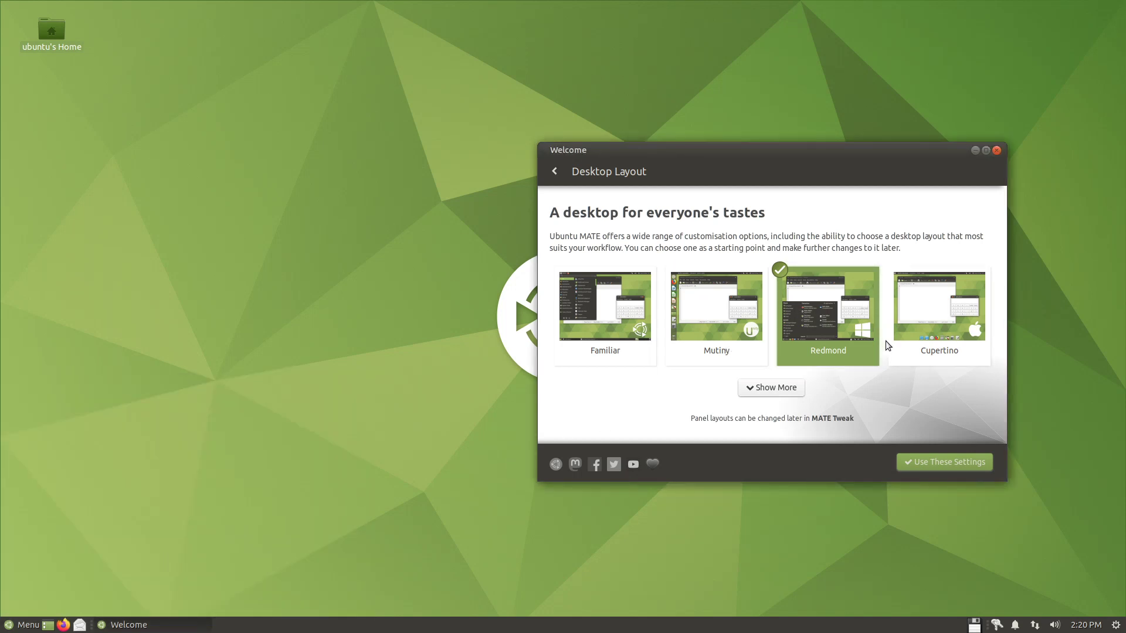
click(912, 322)
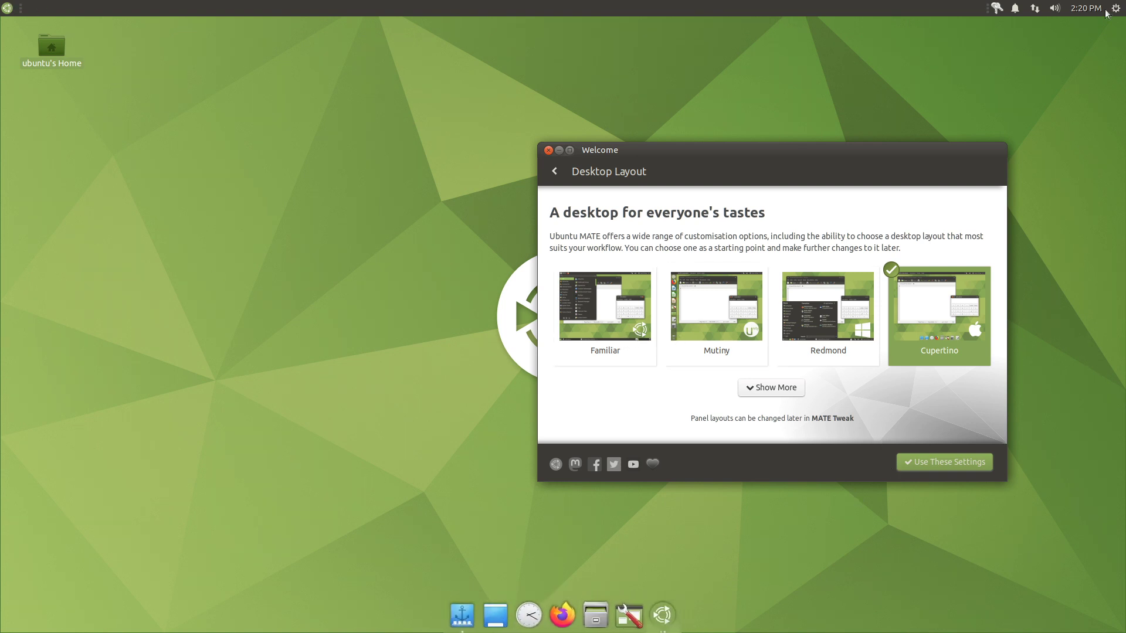
- Switch the desktop to the Familiar layout from the extra layouts, then close the Welcome window
click(775, 388)
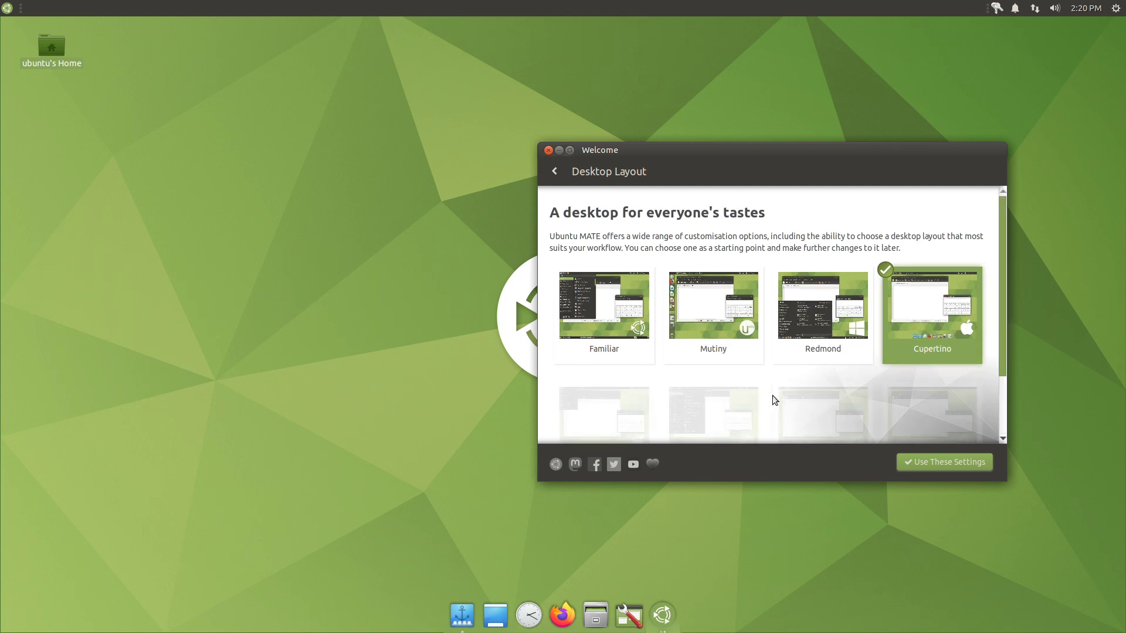
scroll(792, 377, down, 2)
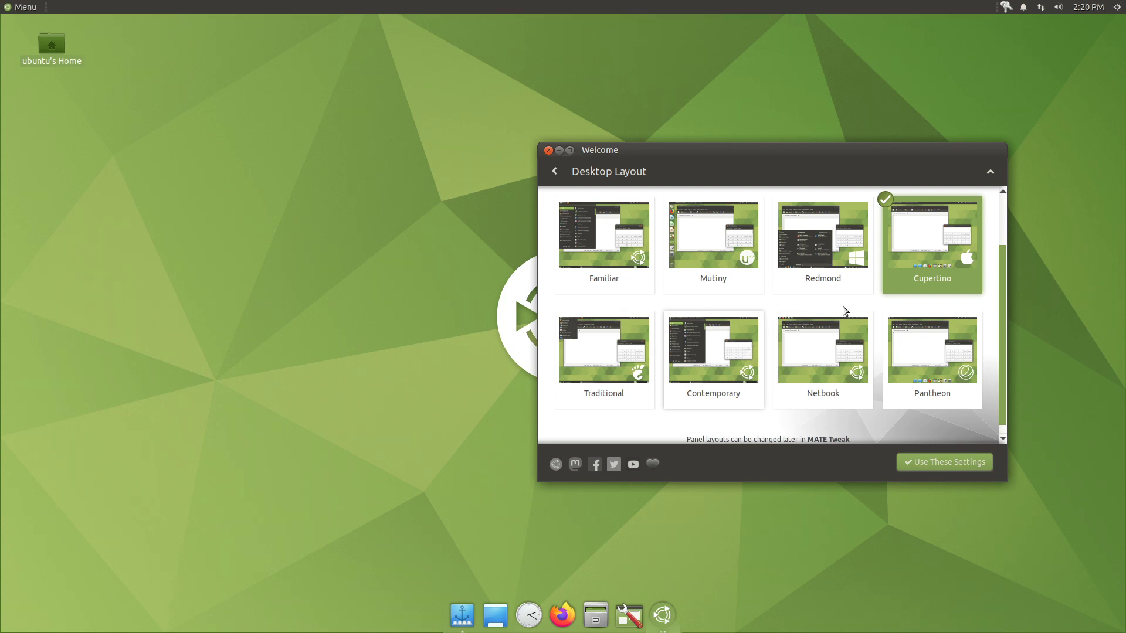
click(643, 261)
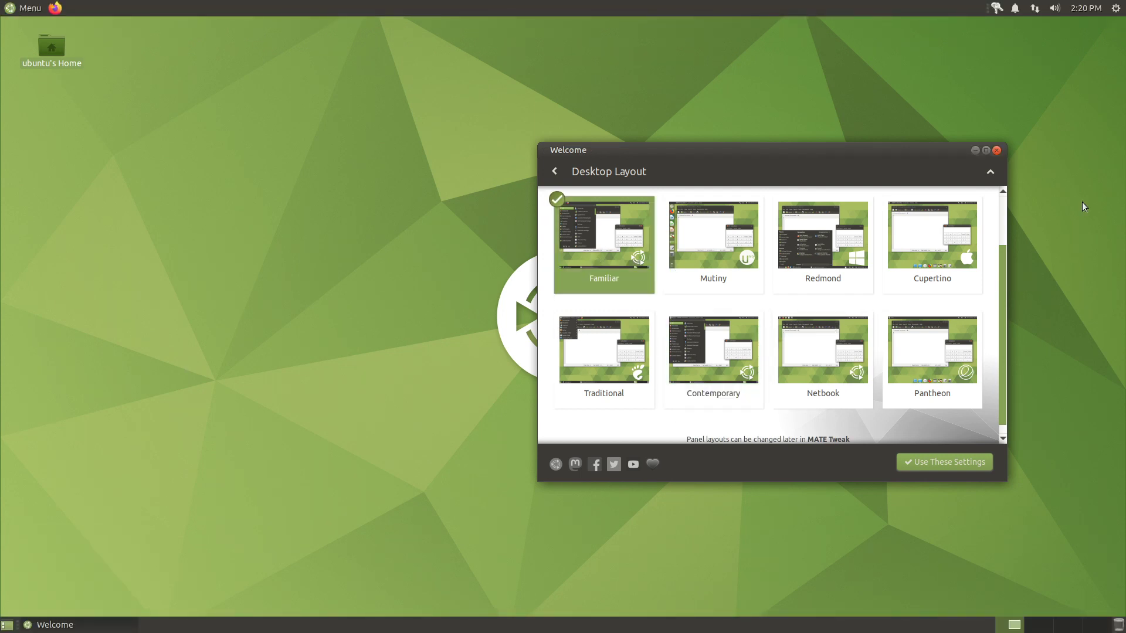
click(996, 150)
- Launch Software Boutique from Menu > Administration and move its window to the right
click(21, 7)
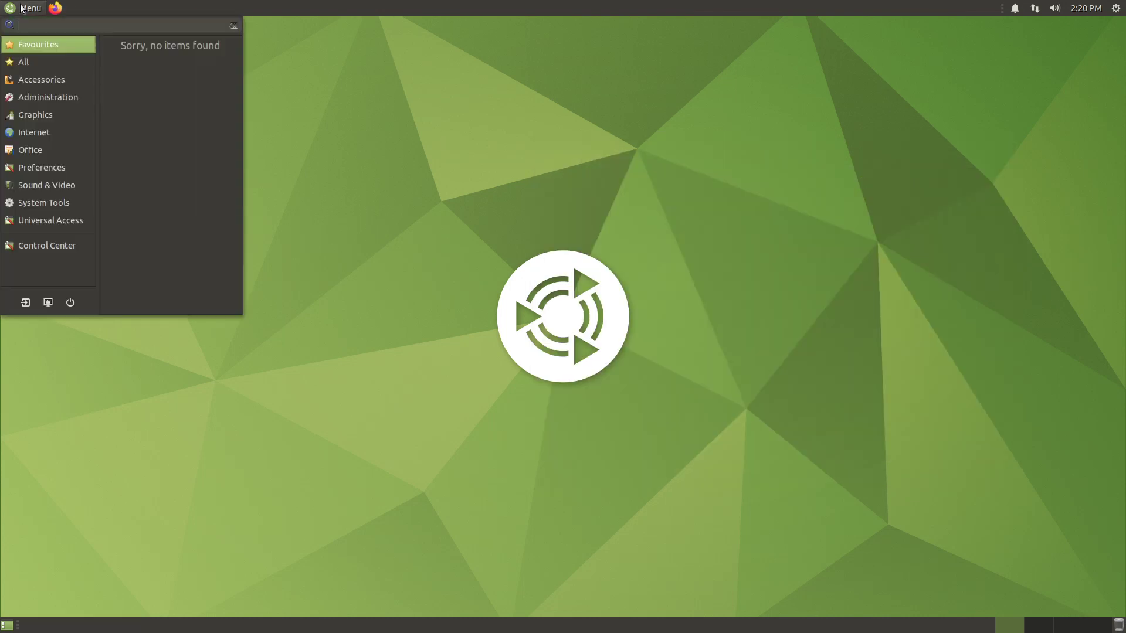
click(41, 98)
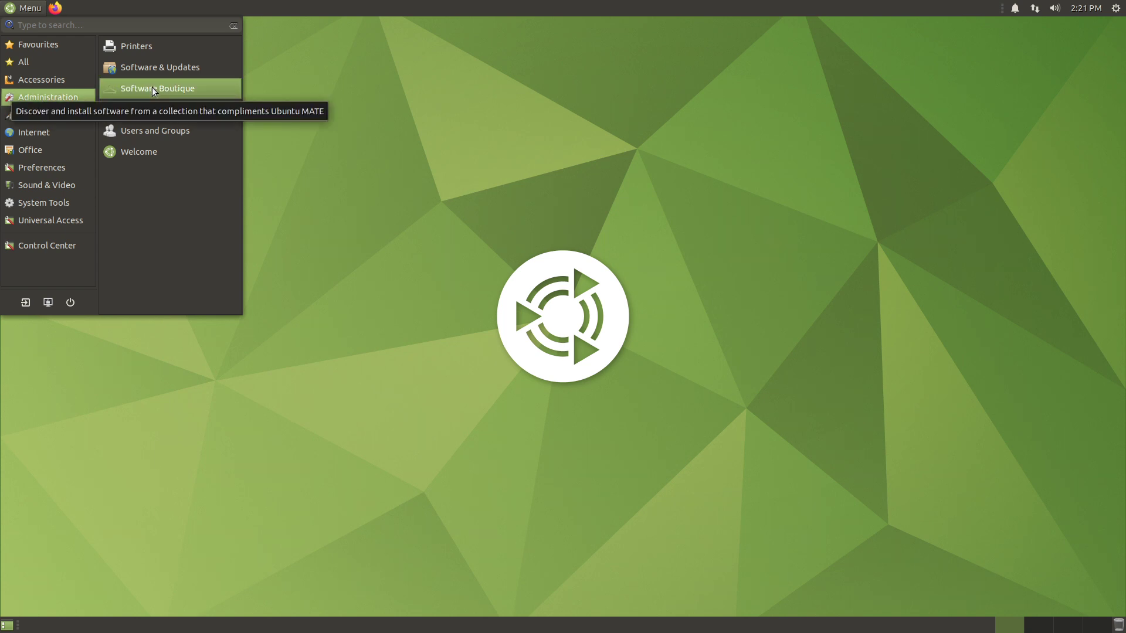
click(152, 88)
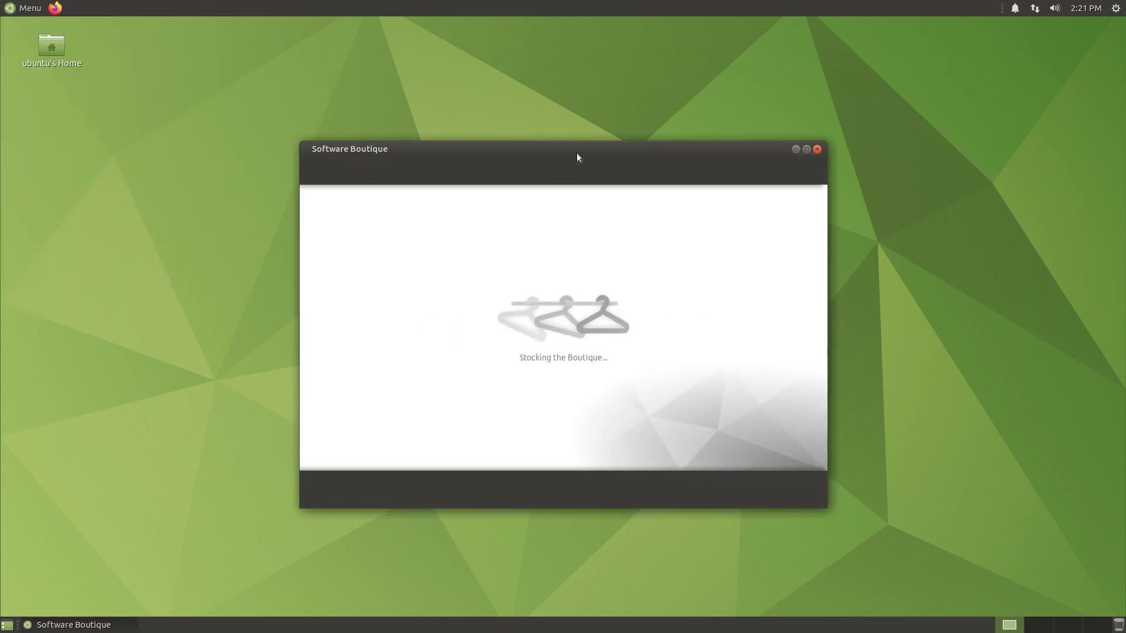
drag(575, 154, 782, 171)
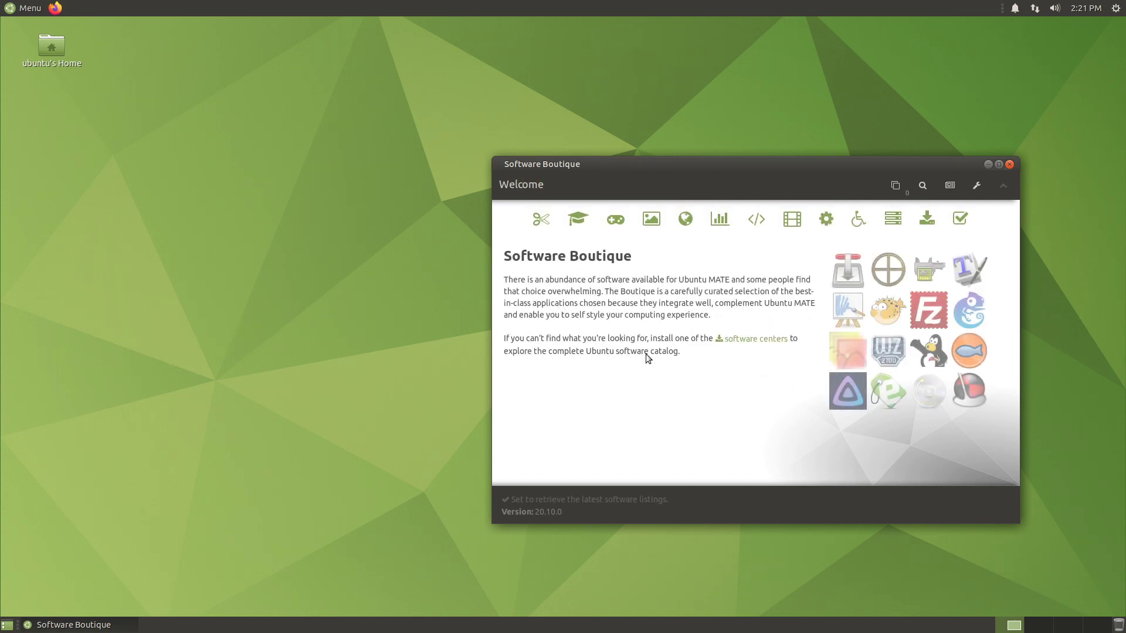
- Browse the Discover More Software page of other software centers, then close Software Boutique
click(748, 340)
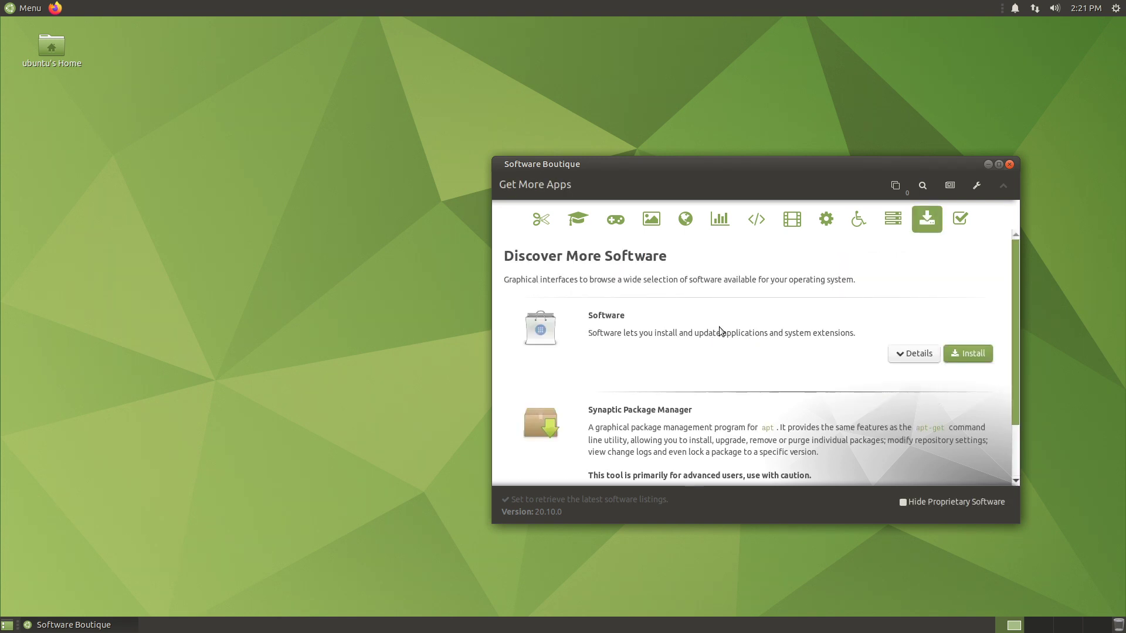
scroll(830, 360, down, 3)
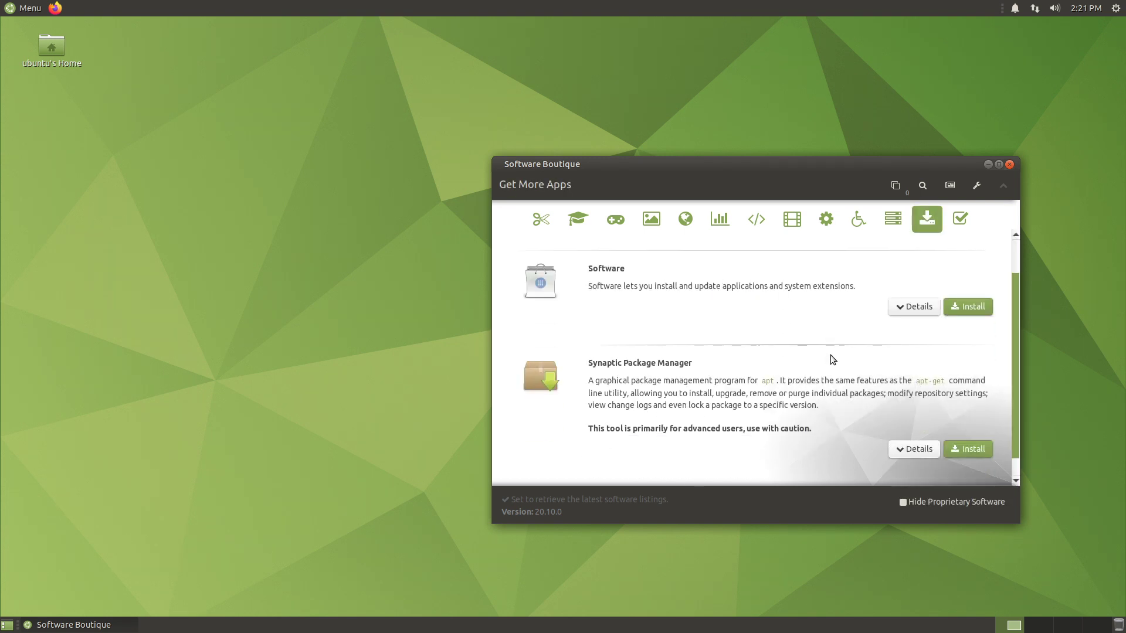
scroll(785, 365, up, 3)
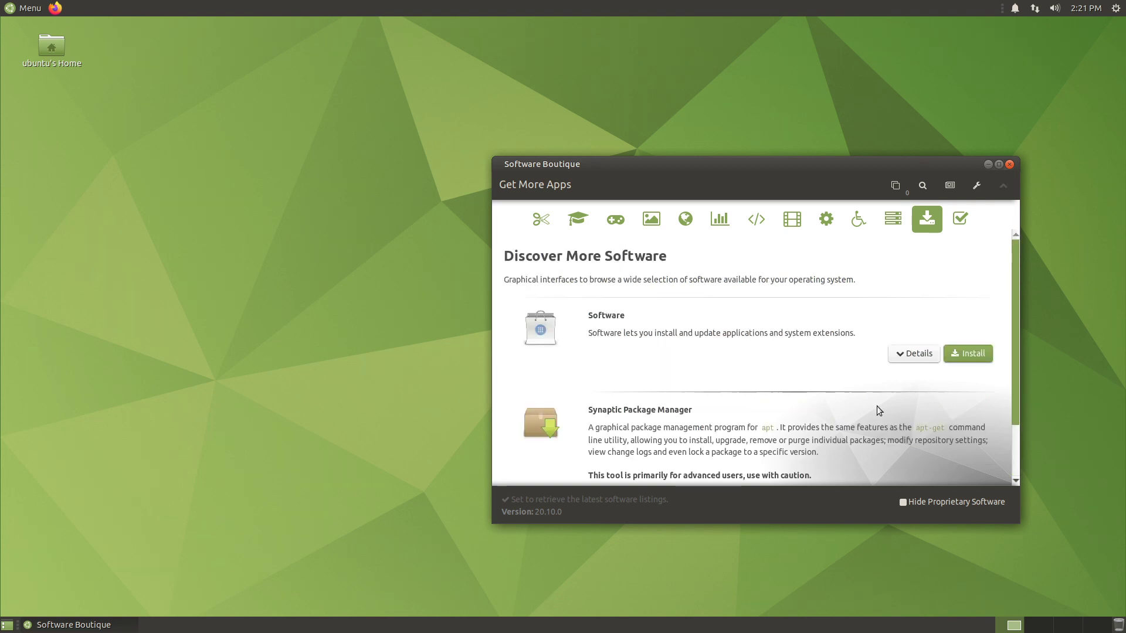
click(1010, 168)
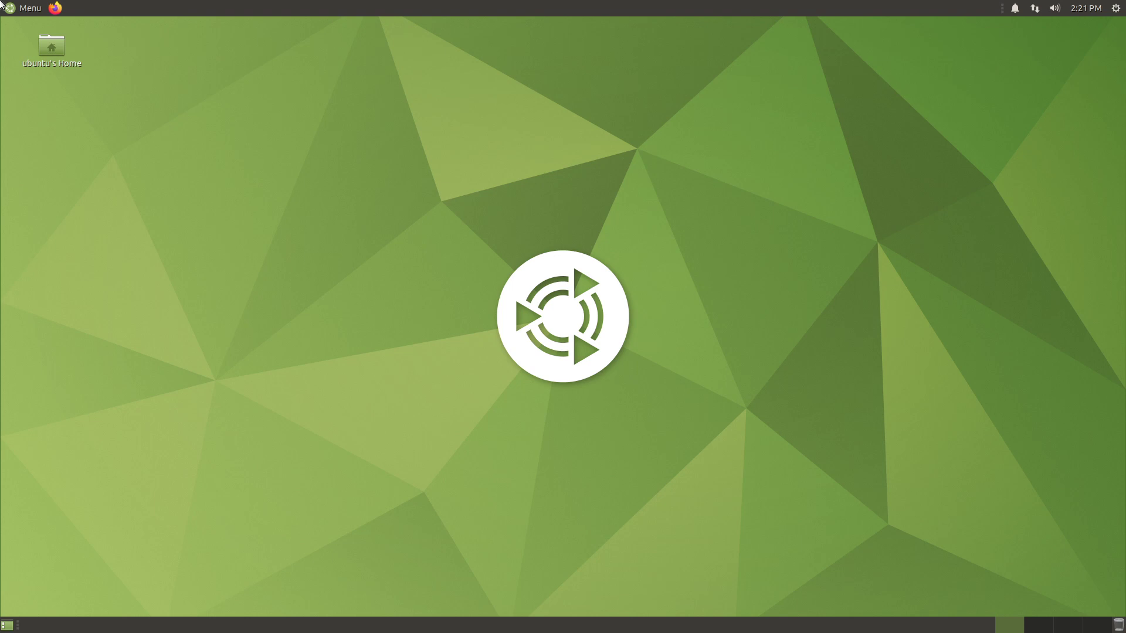
- Launch MATE Terminal by searching 'ter' in the main menu
click(32, 10)
text(ter)
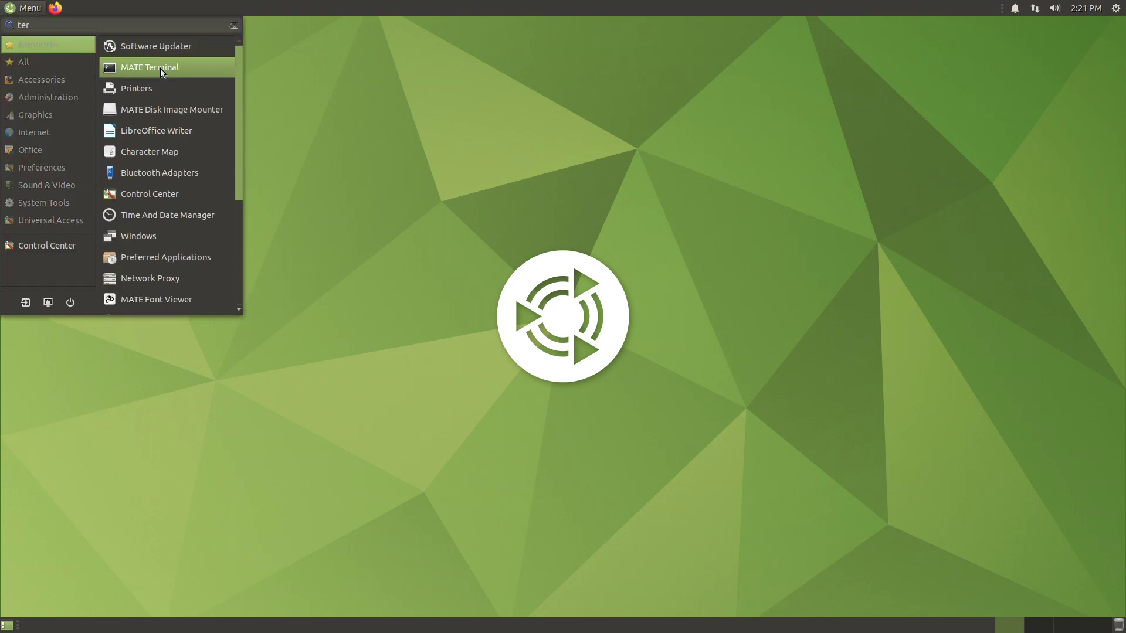
click(160, 68)
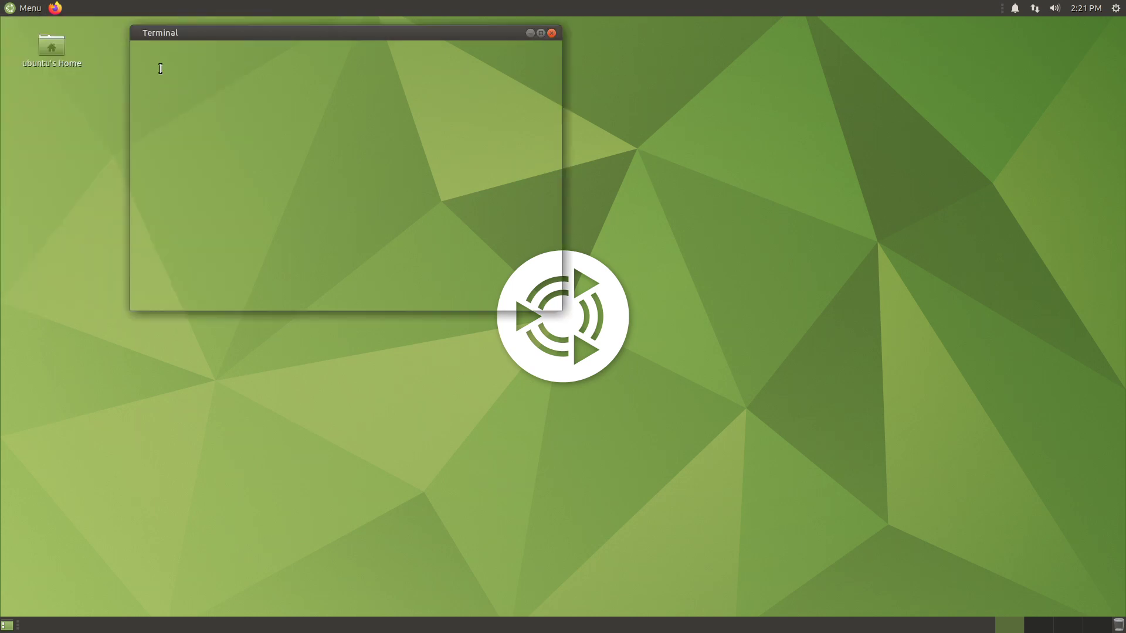
- Run 'snap list' to show the installed snaps, widen the terminal, then exit it
text(snap list)
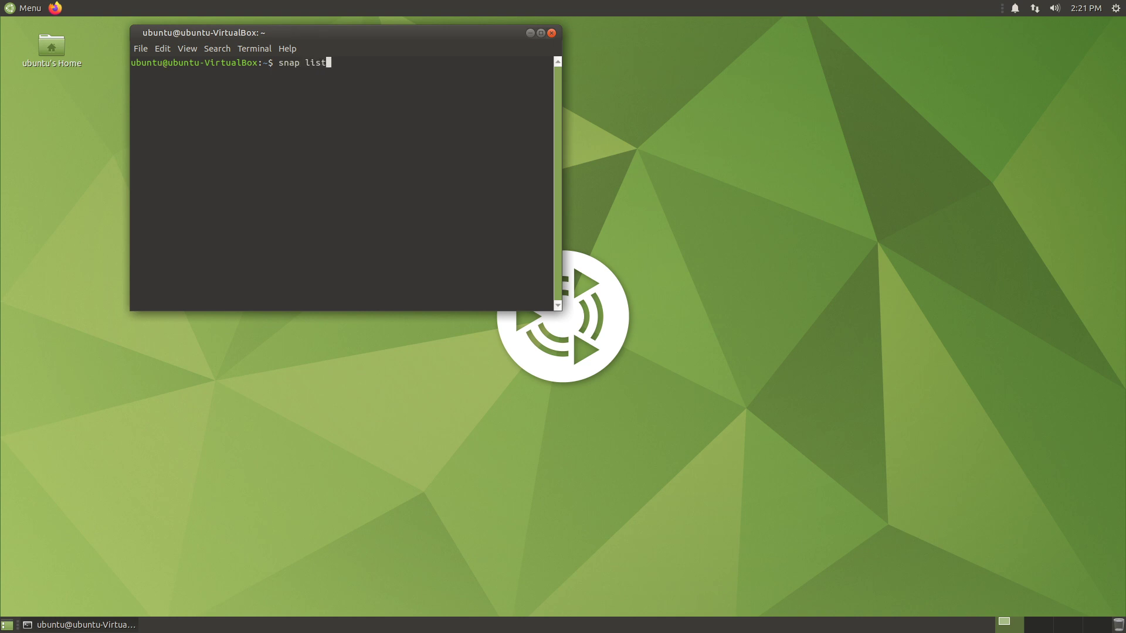
key(Return)
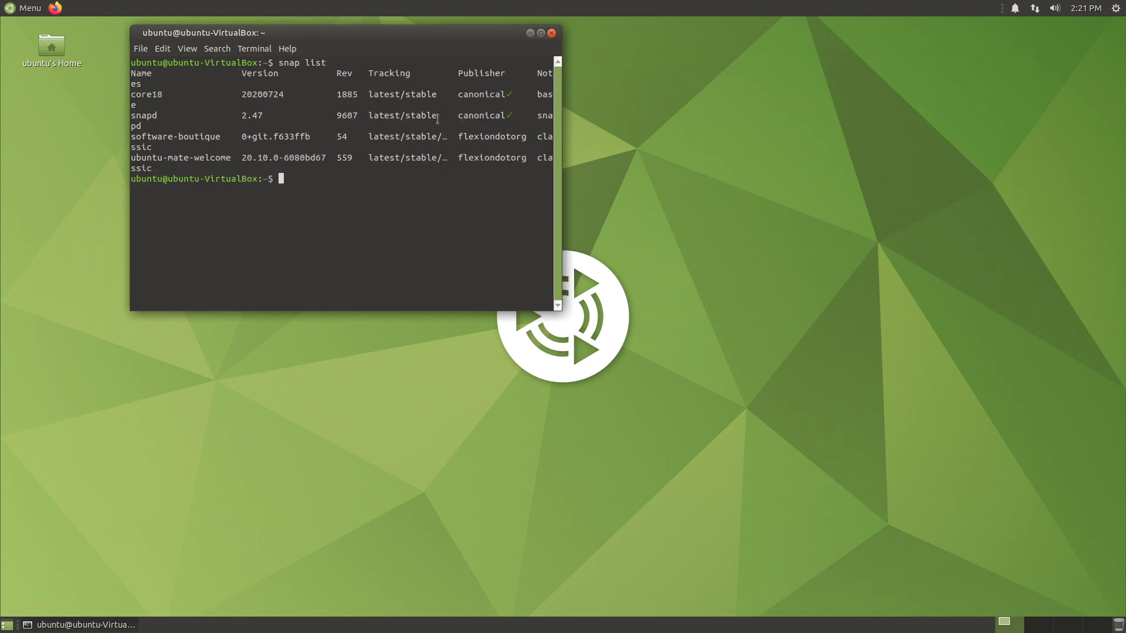
drag(561, 222, 792, 218)
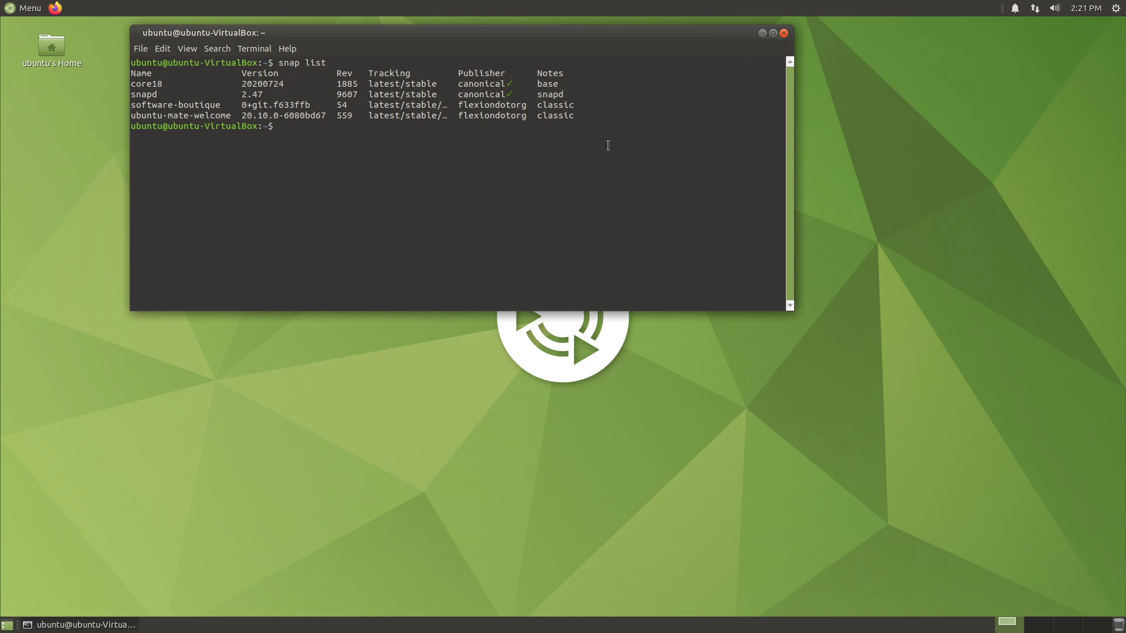
text(exit)
key(Return)
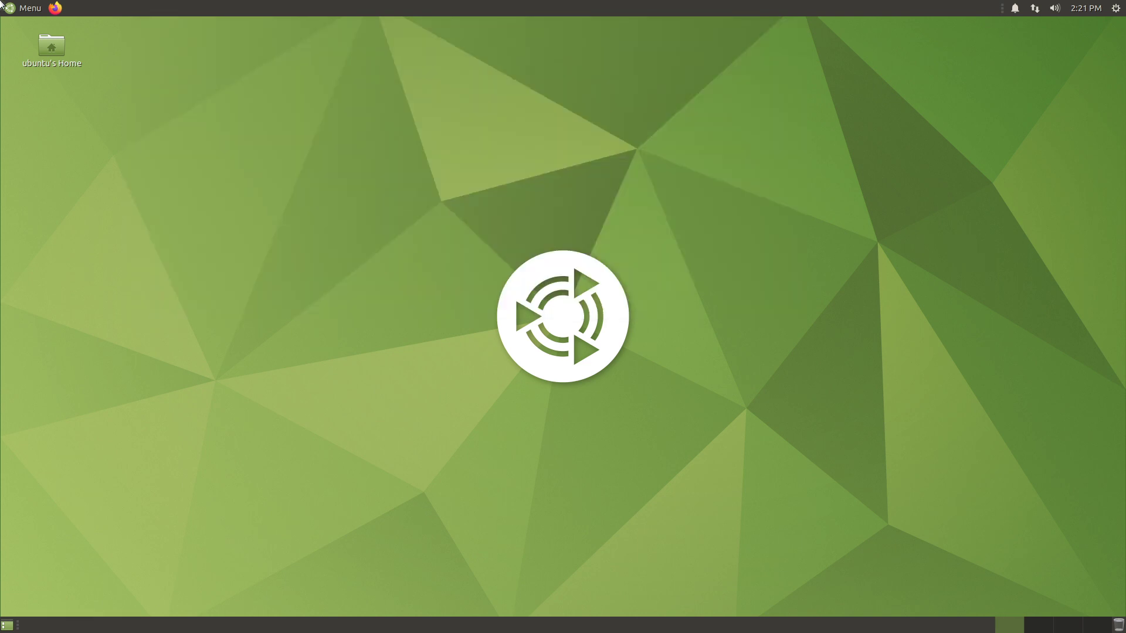
click(2, 5)
mouse_move(44, 154)
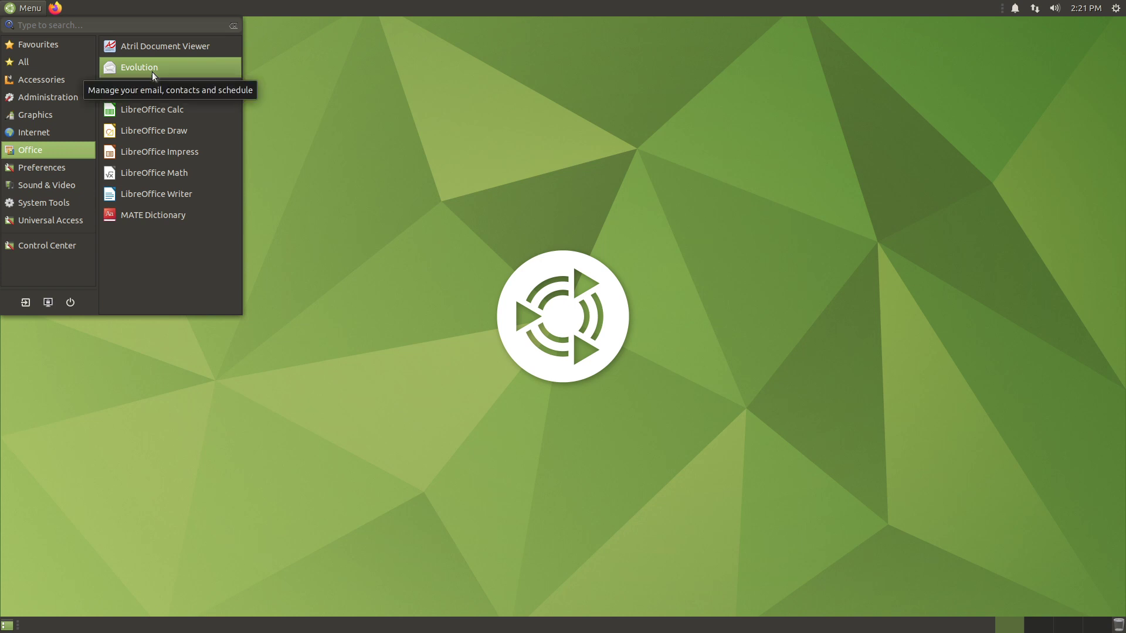
mouse_move(77, 169)
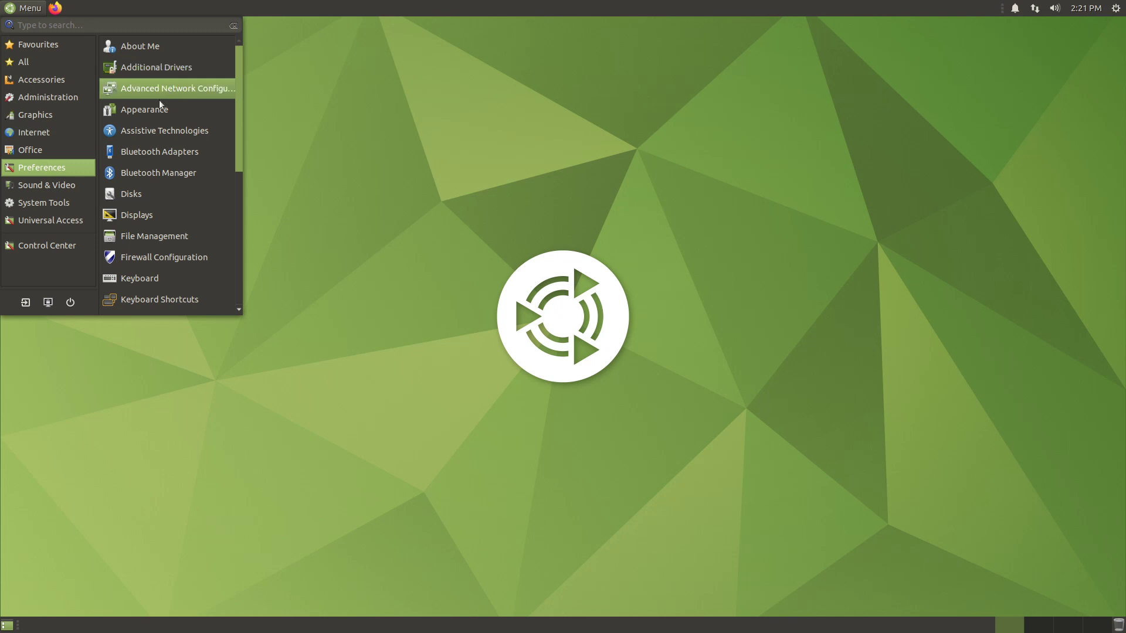
scroll(150, 273, down, 5)
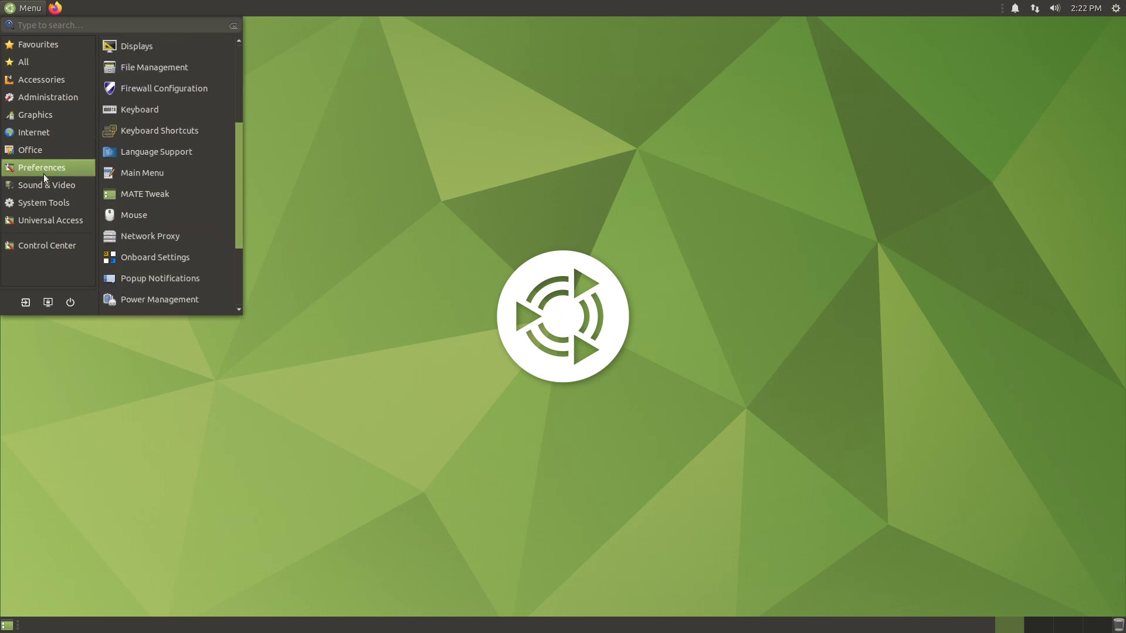
click(44, 202)
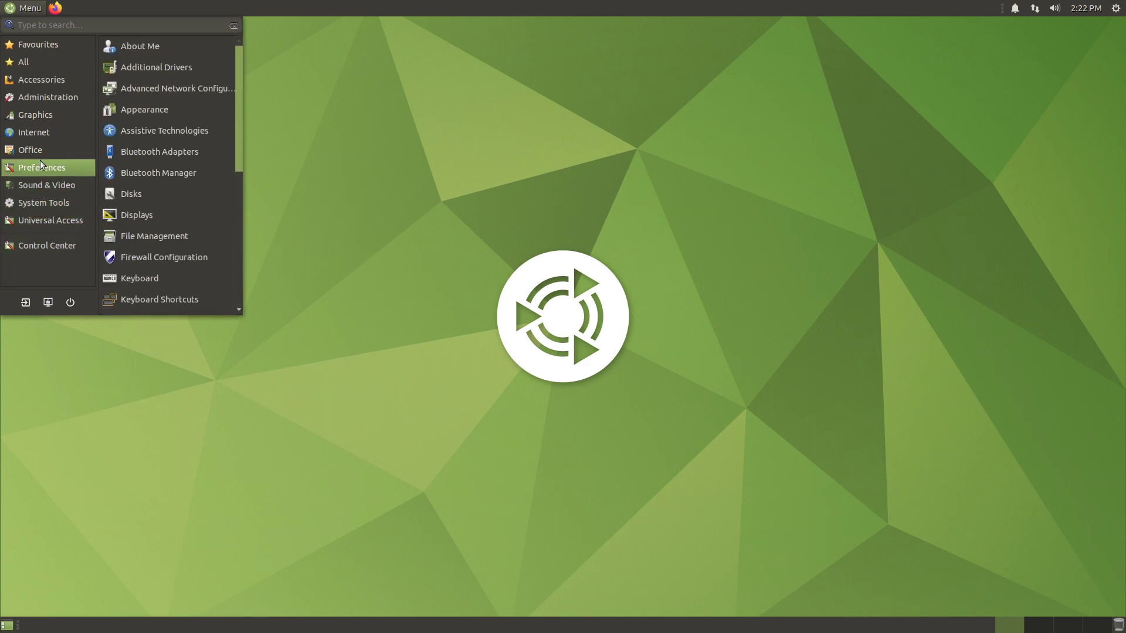
mouse_move(49, 120)
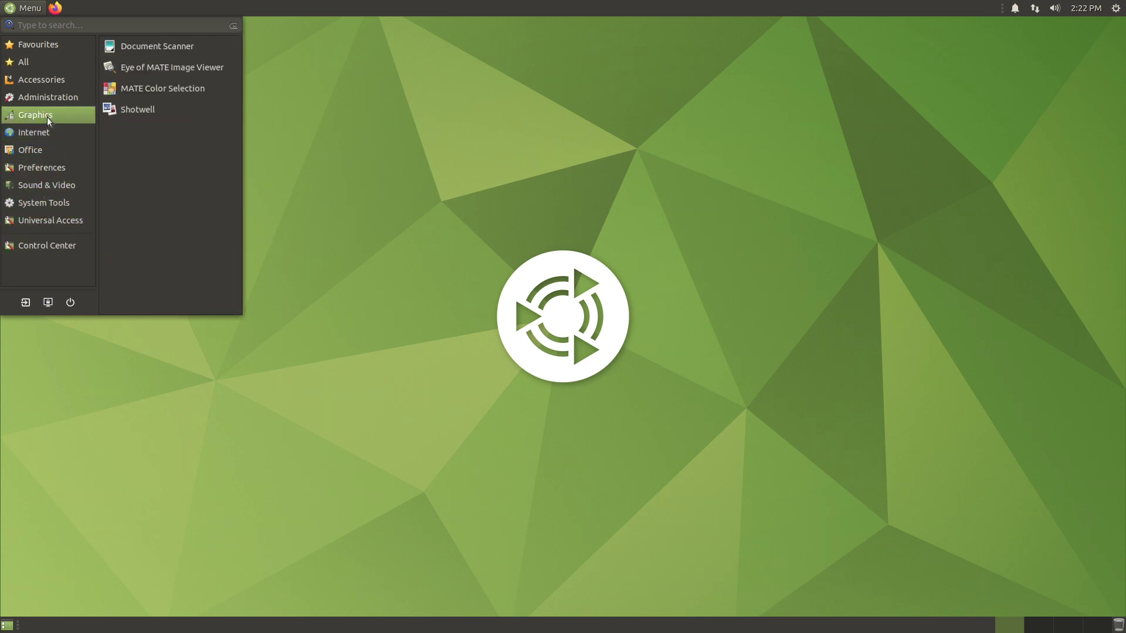
mouse_move(46, 96)
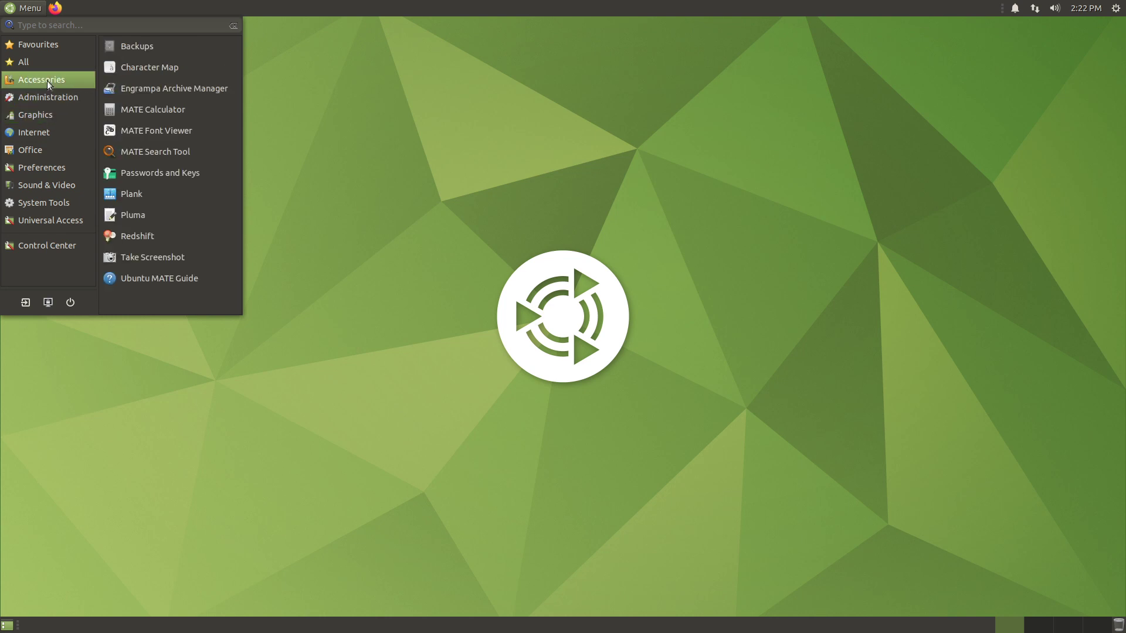
mouse_move(41, 37)
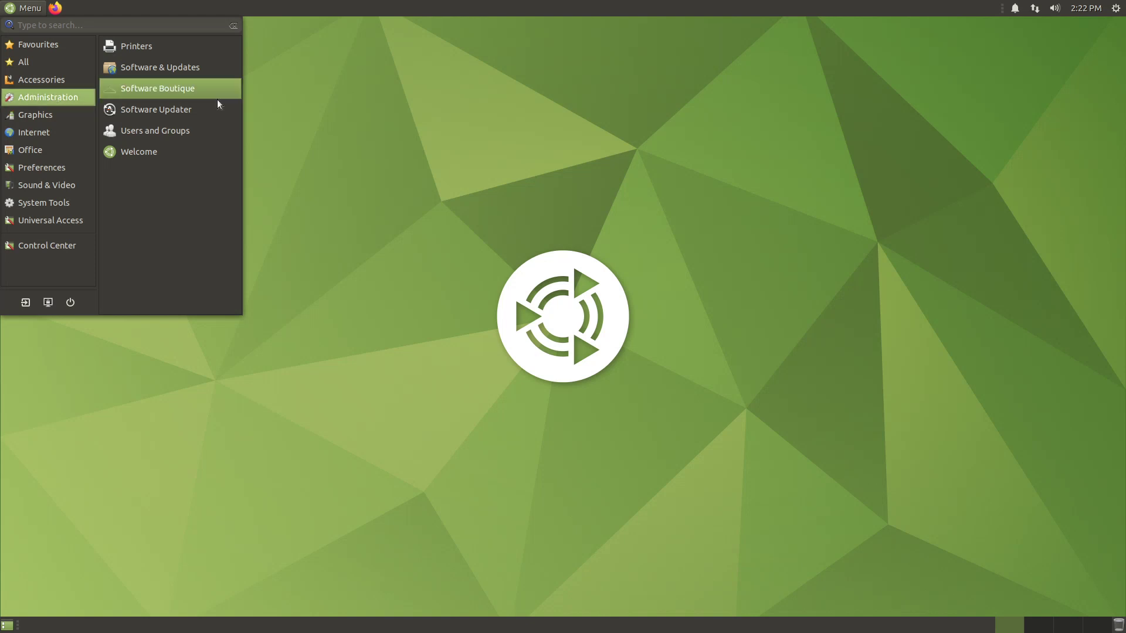
click(528, 170)
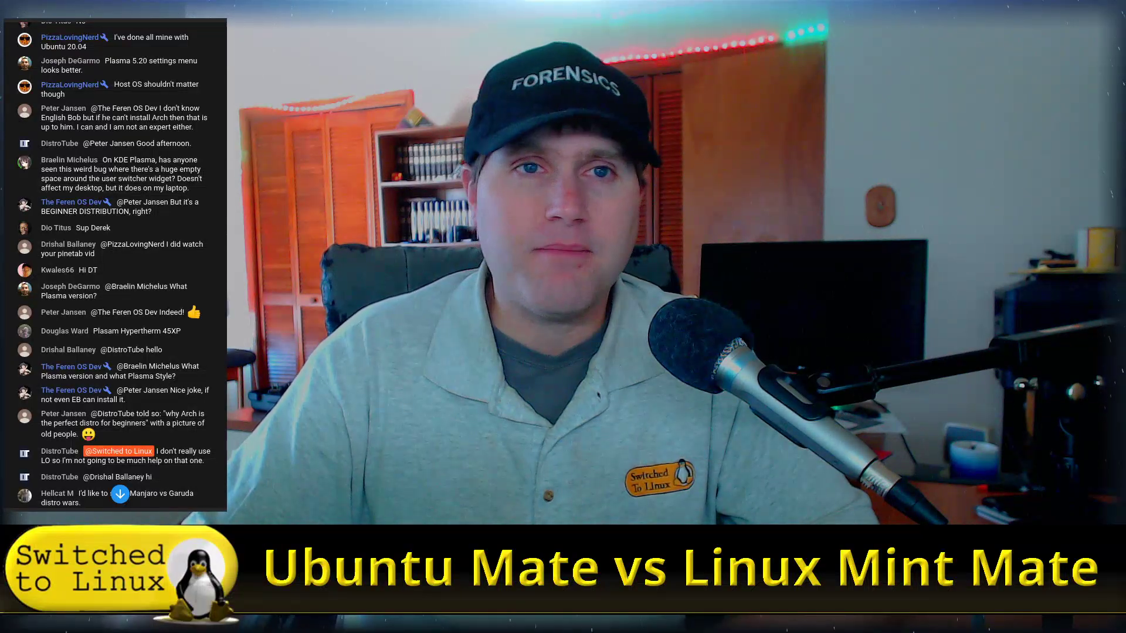
scroll(115, 264, up, 5)
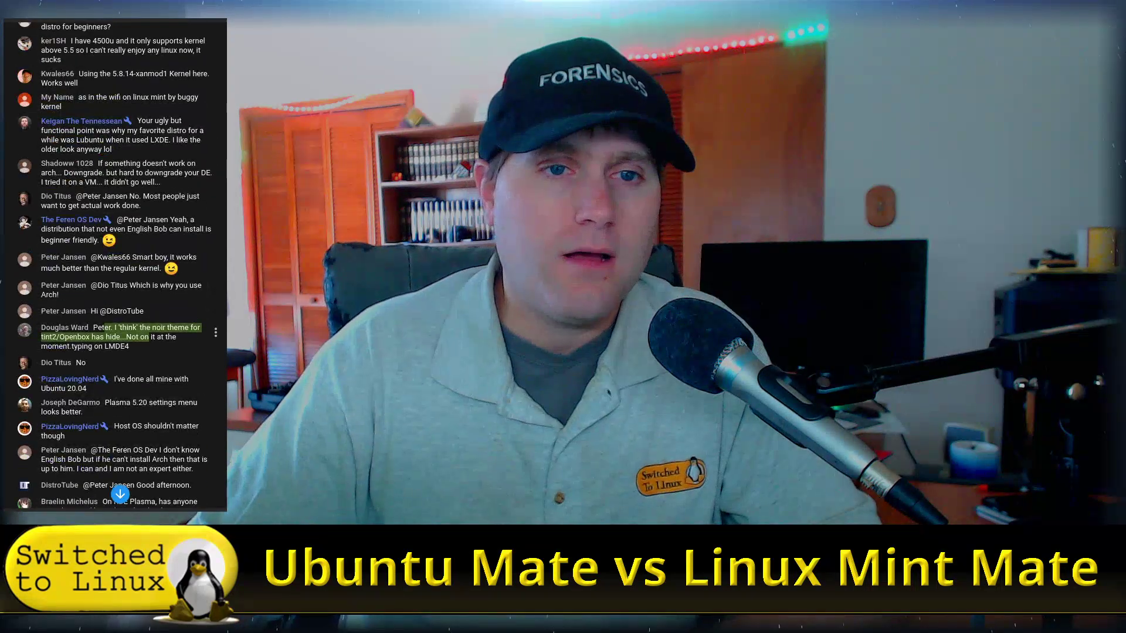